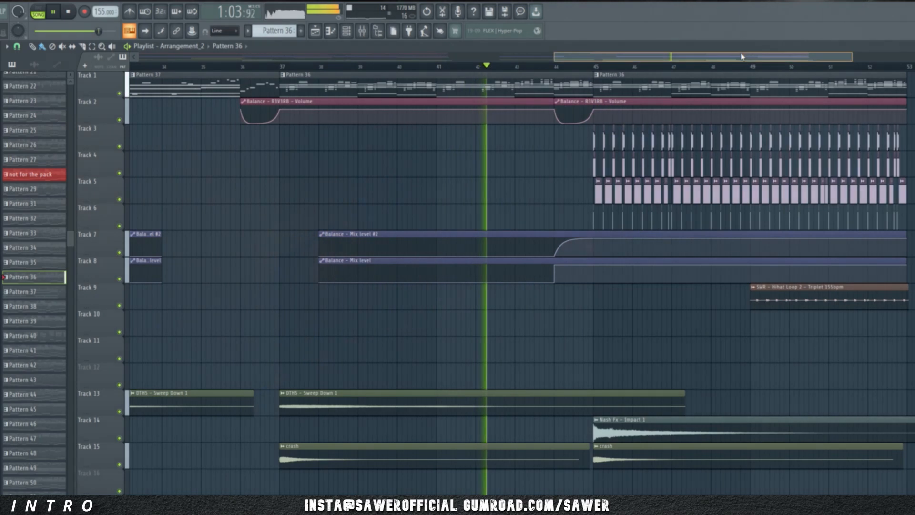
{"action": "left_click_drag", "start_coordinate": [742, 57], "coordinate": [806, 62]}
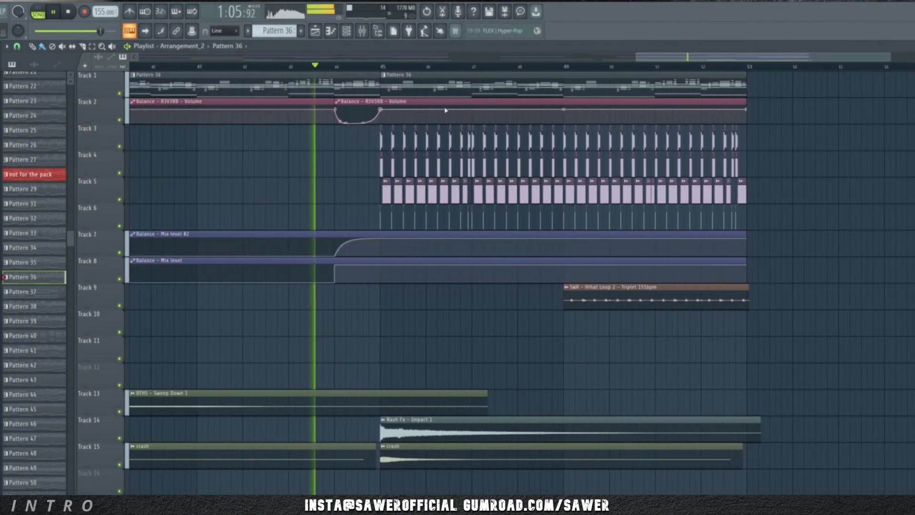
{"action": "scroll", "coordinate": [439, 60], "scroll_direction": "right", "scroll_amount": 5}
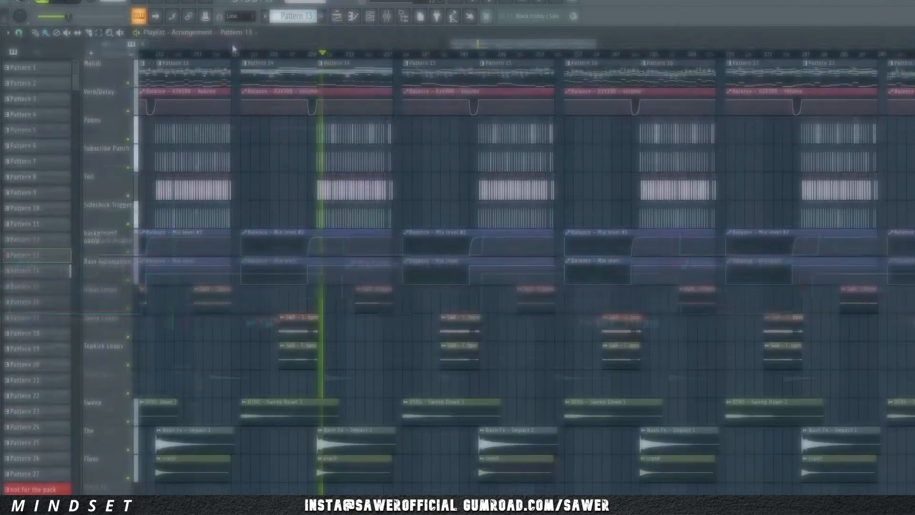
Open Pattern 13's Lead1 piano roll and highlight the opening note pairs of bars 2, 4, 6 and 8
{"action": "left_click", "coordinate": [149, 54]}
{"action": "left_click", "coordinate": [354, 22]}
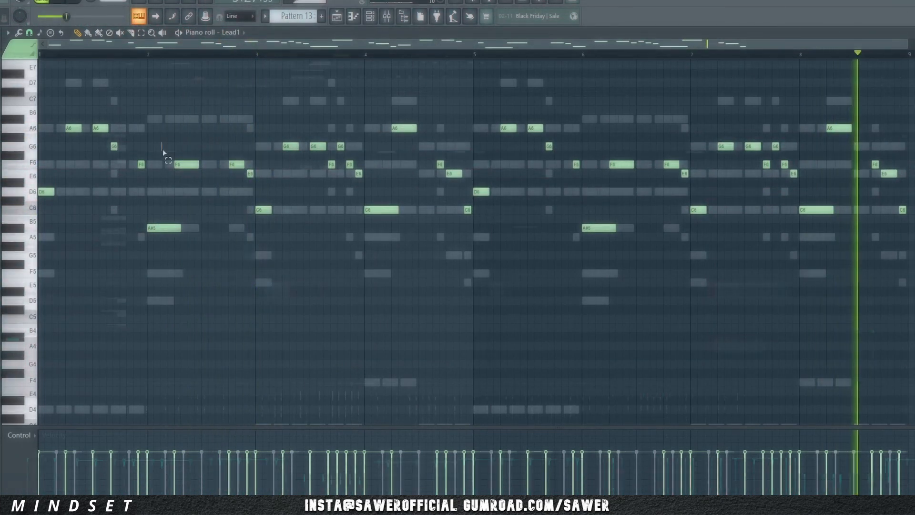
{"action": "left_click_drag", "start_coordinate": [162, 151], "coordinate": [185, 228]}
{"action": "left_click_drag", "start_coordinate": [368, 107], "coordinate": [399, 235]}
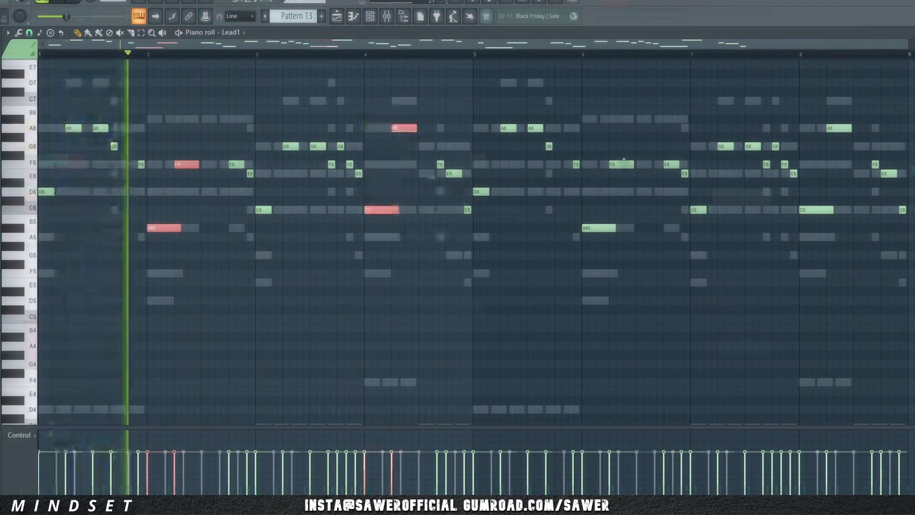
{"action": "left_click_drag", "start_coordinate": [593, 152], "coordinate": [629, 244]}
{"action": "left_click_drag", "start_coordinate": [811, 121], "coordinate": [845, 234]}
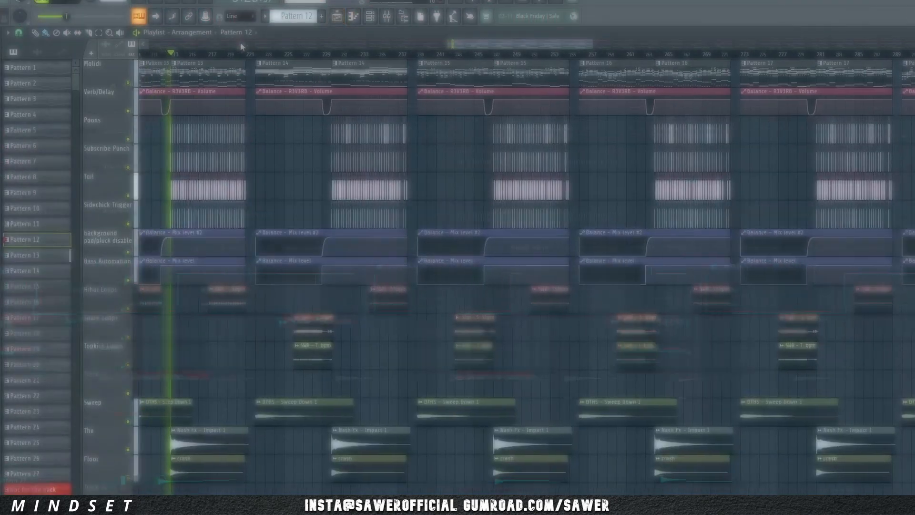
{"action": "scroll", "coordinate": [241, 44], "scroll_direction": "left", "scroll_amount": 6}
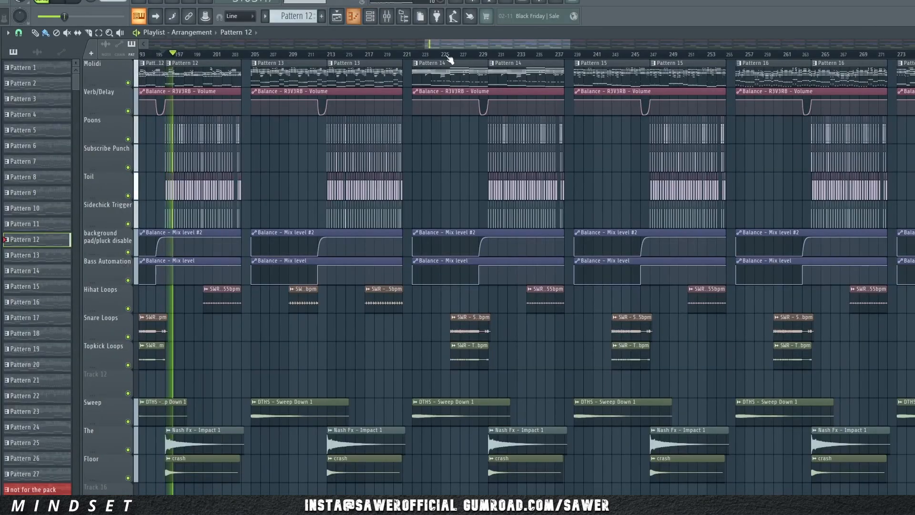
{"action": "left_click_drag", "start_coordinate": [446, 45], "coordinate": [797, 44]}
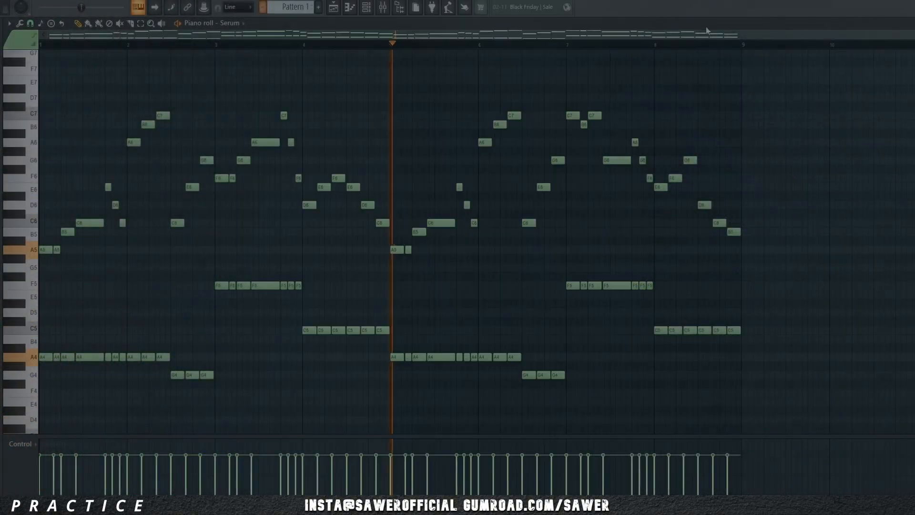
Go through the practice melodies in the Serum piano roll from Pattern 1 to Pattern 4
{"action": "left_click", "coordinate": [323, 27]}
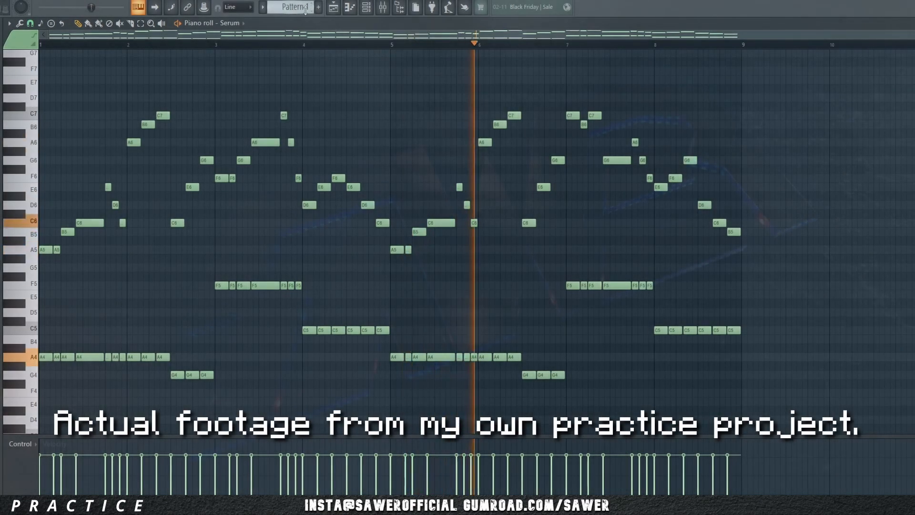
{"action": "scroll", "coordinate": [300, 7], "scroll_direction": "down", "scroll_amount": 1}
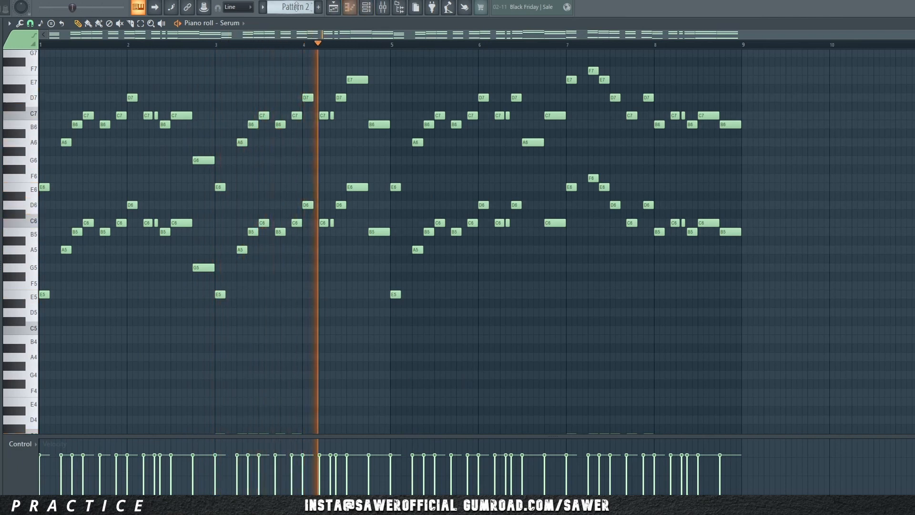
{"action": "scroll", "coordinate": [294, 7], "scroll_direction": "down", "scroll_amount": 1}
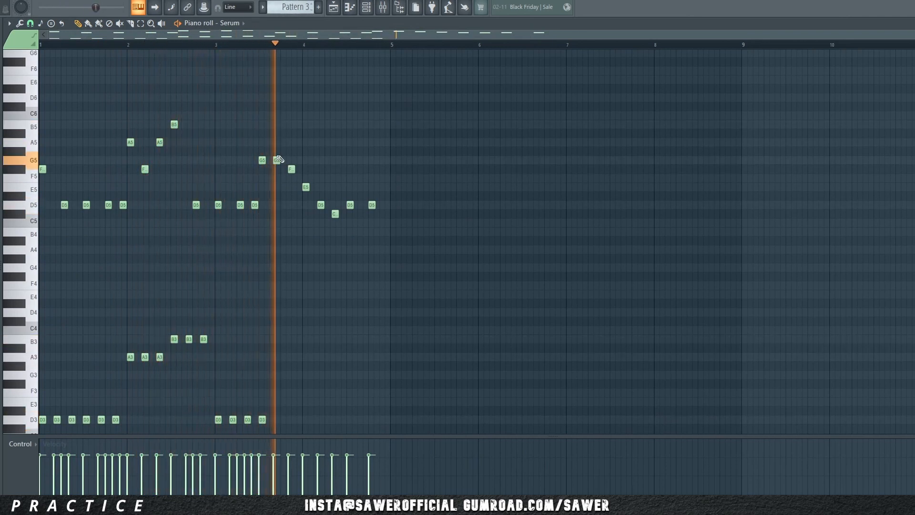
{"action": "scroll", "coordinate": [292, 8], "scroll_direction": "down", "scroll_amount": 1}
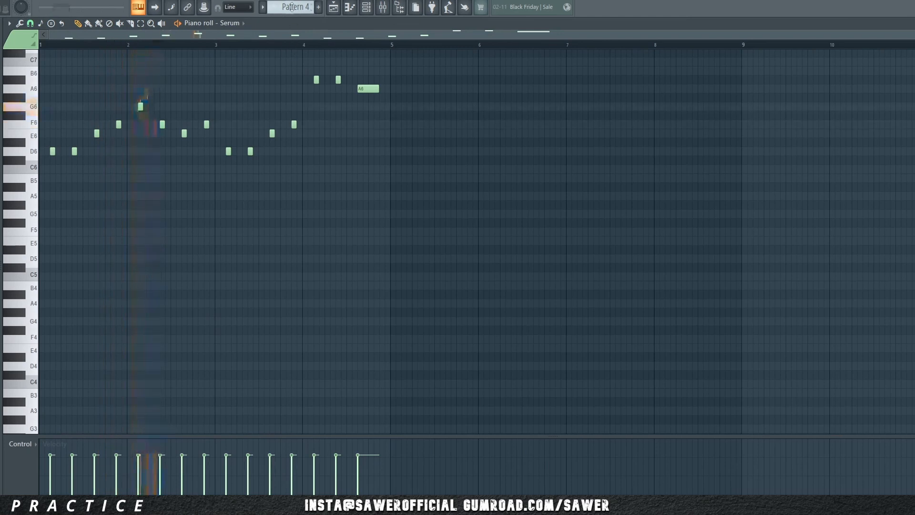
Show Pattern 5 in the Serum piano roll and collapse the control lane beneath the note grid
{"action": "scroll", "coordinate": [293, 6], "scroll_direction": "up", "scroll_amount": 3}
{"action": "scroll", "coordinate": [102, 48], "scroll_direction": "up", "scroll_amount": 3}
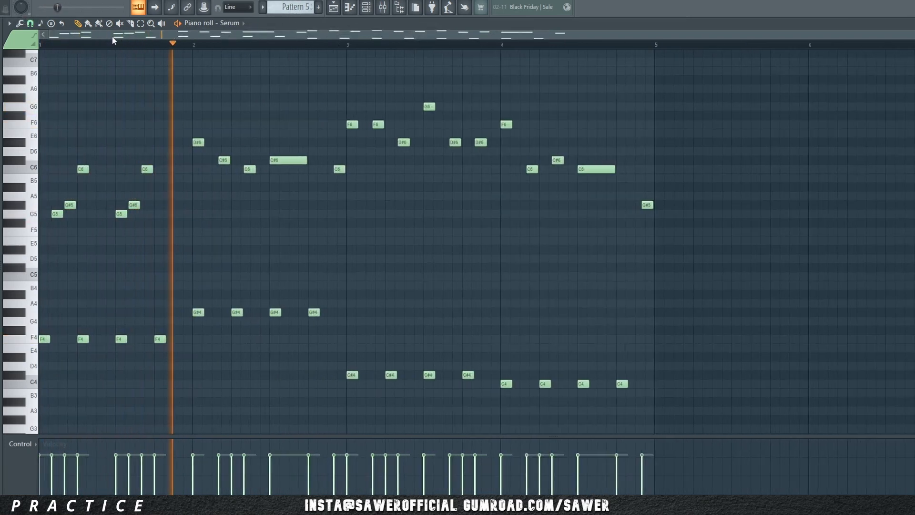
{"action": "left_click_drag", "start_coordinate": [293, 437], "coordinate": [293, 495]}
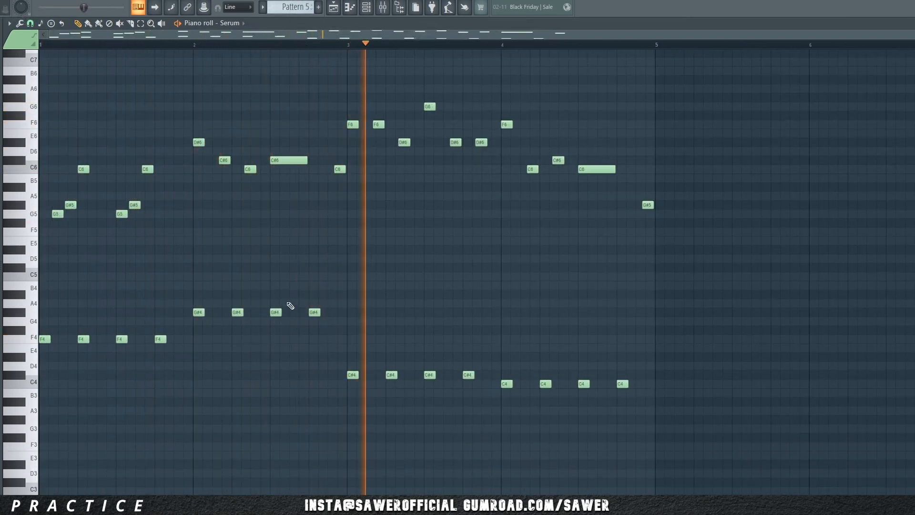
{"action": "scroll", "coordinate": [293, 187], "scroll_direction": "up", "scroll_amount": 2}
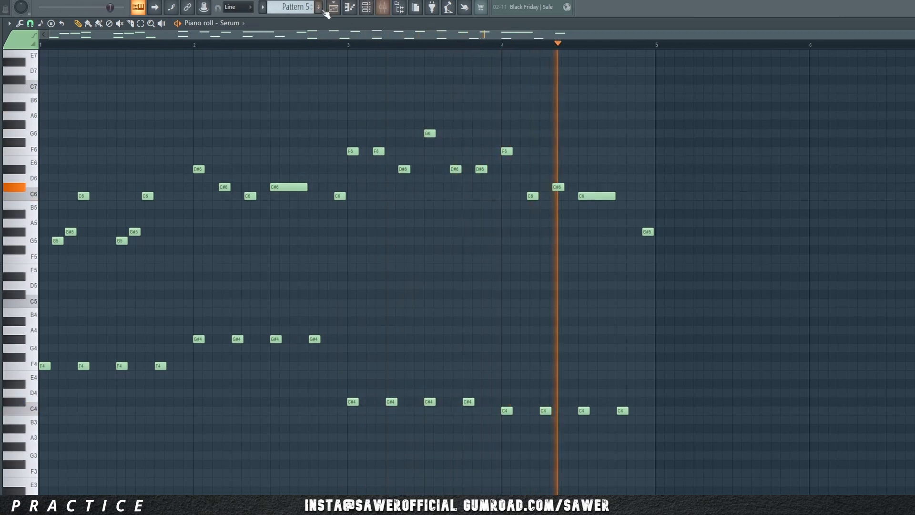
Go through the practice melodies of Pattern 6 and Pattern 7 in the Serum piano roll
{"action": "scroll", "coordinate": [297, 9], "scroll_direction": "down", "scroll_amount": 1}
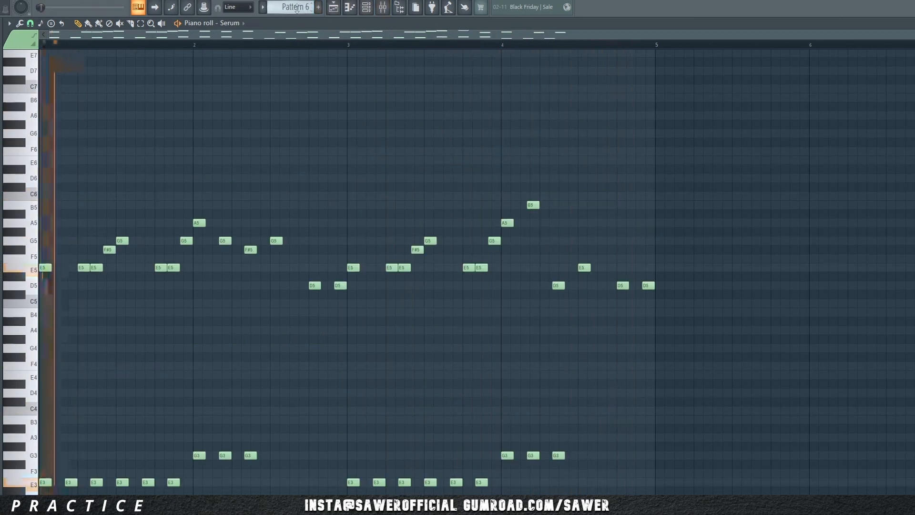
{"action": "scroll", "coordinate": [205, 84], "scroll_direction": "down", "scroll_amount": 3}
{"action": "scroll", "coordinate": [211, 33], "scroll_direction": "up", "scroll_amount": 1}
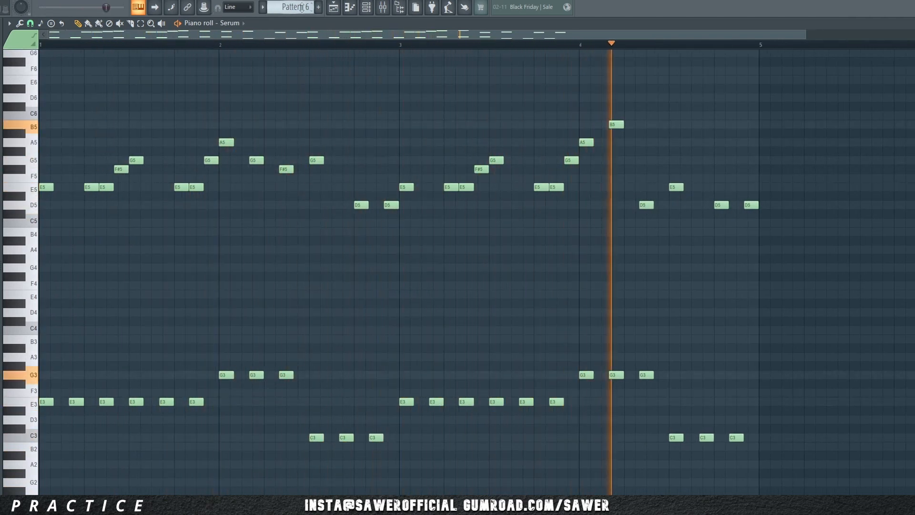
{"action": "scroll", "coordinate": [301, 7], "scroll_direction": "down", "scroll_amount": 1}
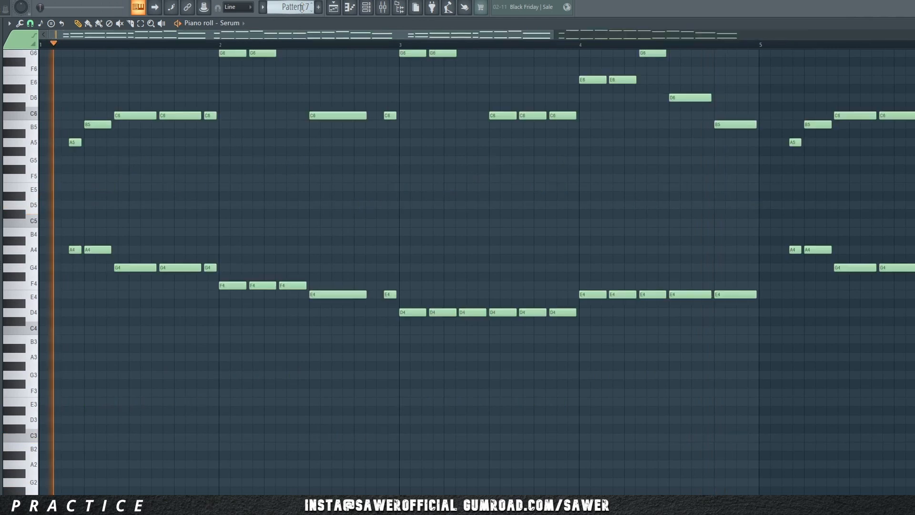
{"action": "scroll", "coordinate": [305, 51], "scroll_direction": "down", "scroll_amount": 2}
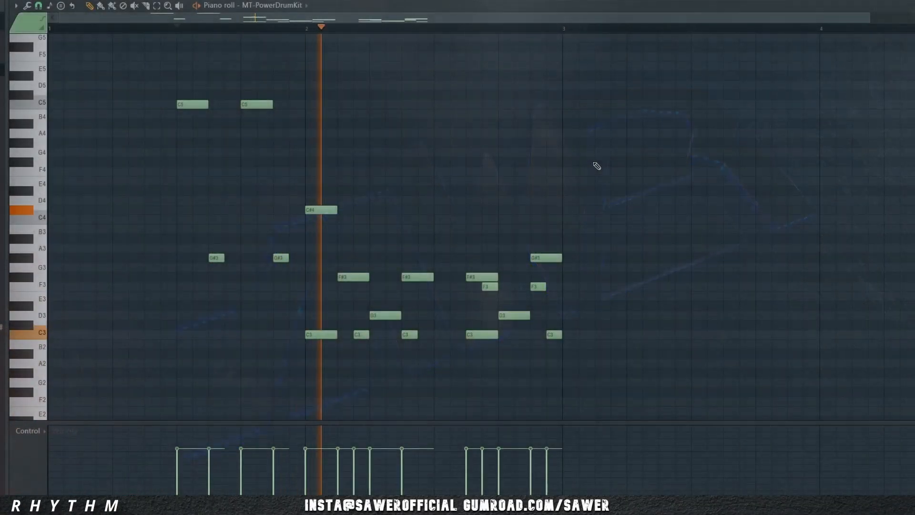
Copy the bar 2 drum notes into bar 3 of the MT-PowerDrumKit piano roll and select the beat's notes
{"action": "left_click_drag", "start_coordinate": [591, 158], "coordinate": [309, 380]}
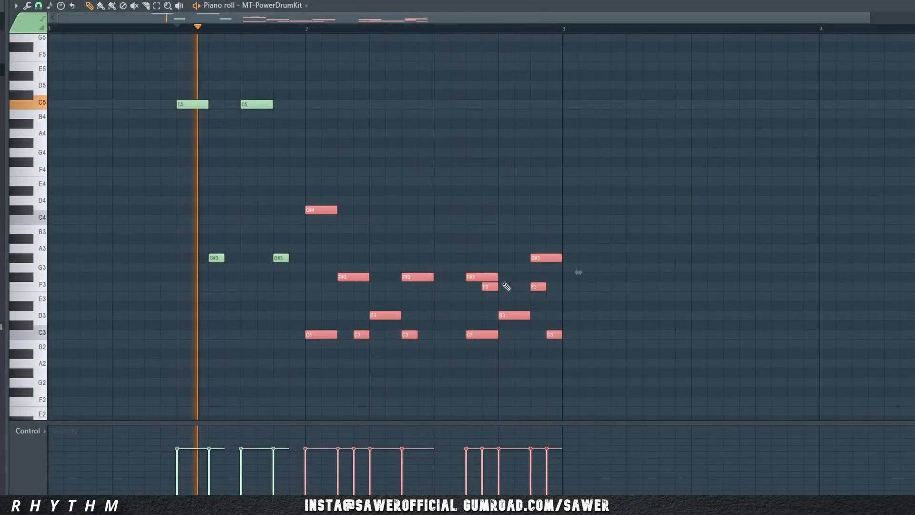
{"action": "mouse_move", "coordinate": [325, 212]}
{"action": "left_mouse_down", "text": "shift"}
{"action": "mouse_move", "coordinate": [637, 213]}
{"action": "mouse_move", "coordinate": [583, 210]}
{"action": "left_mouse_up", "text": "shift"}
{"action": "key", "text": "ctrl+d"}
{"action": "key", "text": "space"}
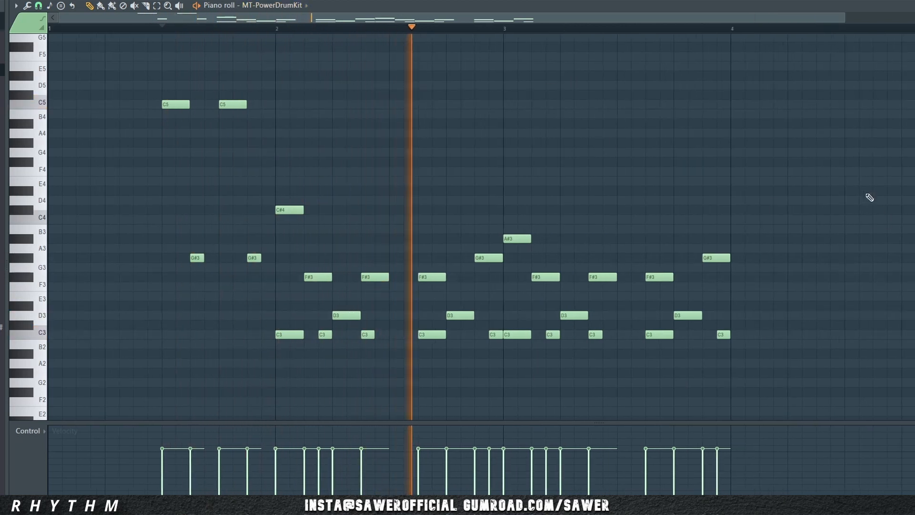
{"action": "left_click_drag", "start_coordinate": [865, 178], "coordinate": [333, 301]}
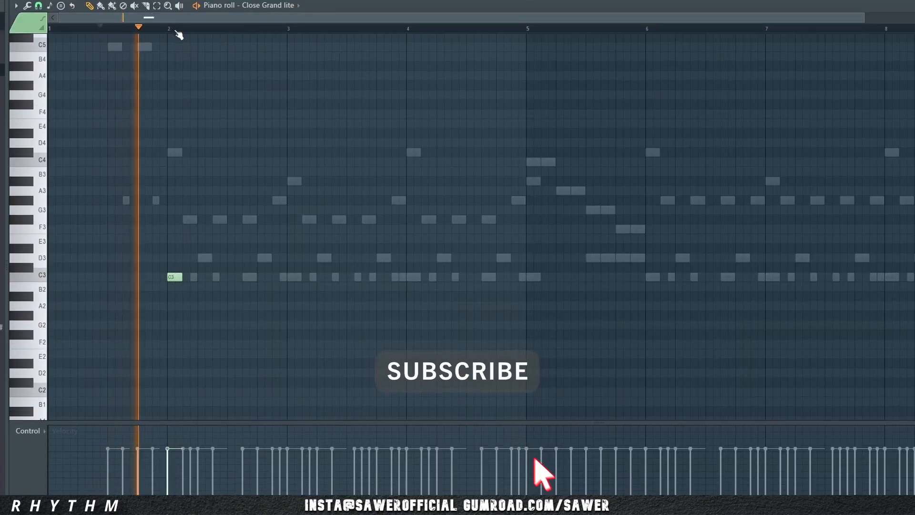
Place C3 piano notes on the second and third bass hits of bar 2 in the Close Grand lite piano roll
{"action": "scroll", "coordinate": [175, 31], "scroll_direction": "up", "scroll_amount": 2}
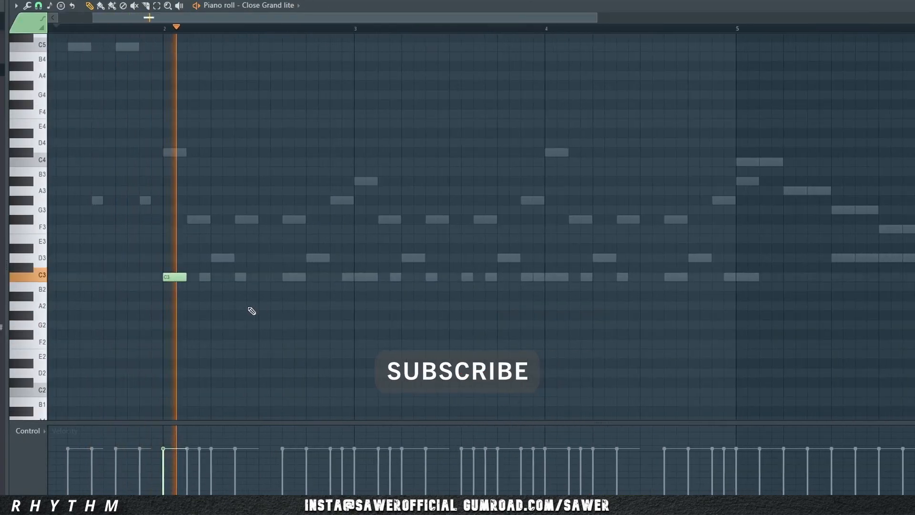
{"action": "key", "text": "space"}
{"action": "key", "text": "space"}
{"action": "left_click", "coordinate": [202, 277]}
{"action": "key", "text": "space"}
{"action": "key", "text": "space"}
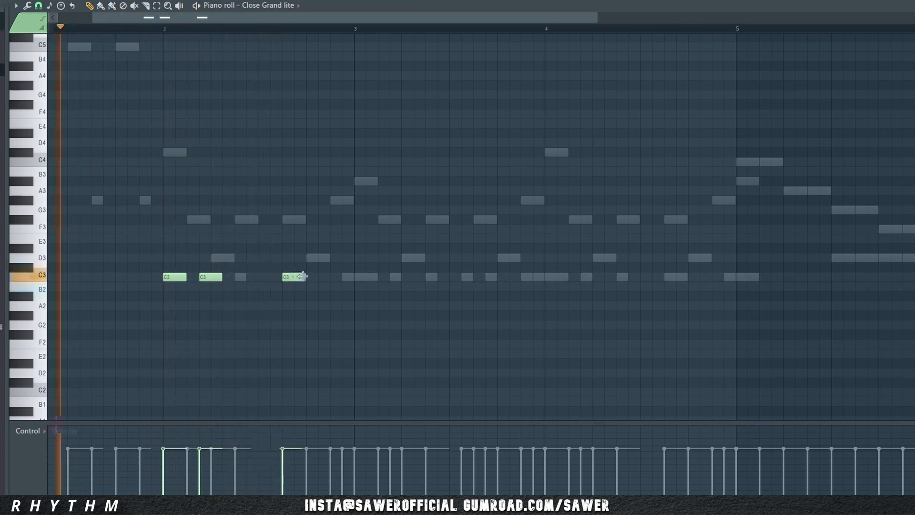
Add a D5 melody note above the third C3 note in bar 2 and play it back
{"action": "scroll", "coordinate": [246, 230], "scroll_direction": "up", "scroll_amount": 3}
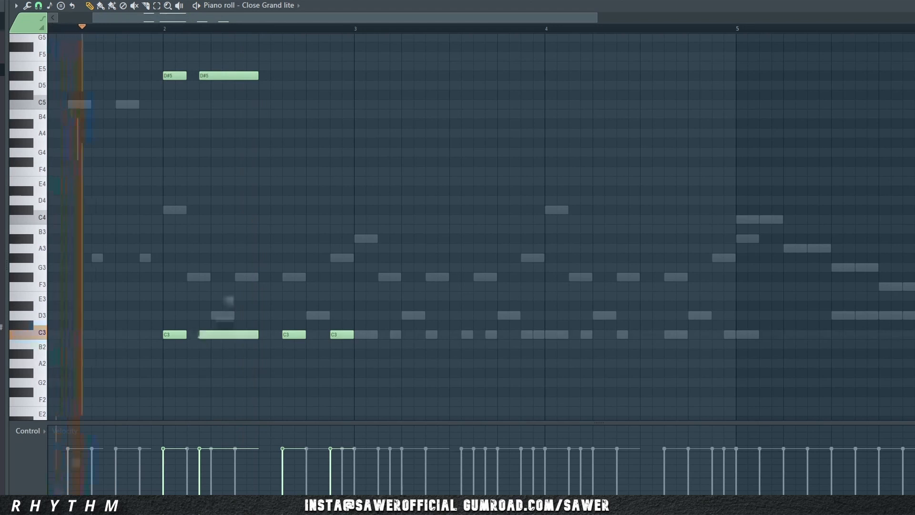
{"action": "key", "text": "space"}
{"action": "left_click", "coordinate": [285, 85]}
{"action": "key", "text": "space"}
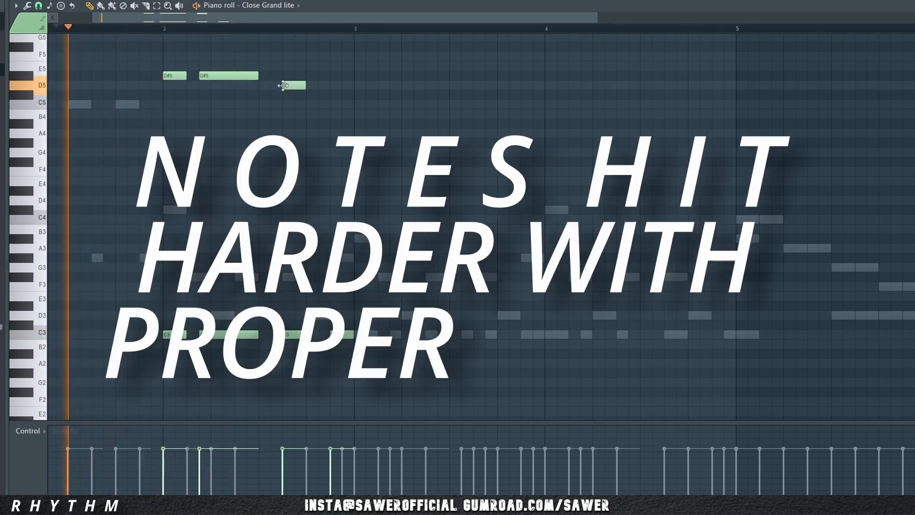
{"action": "right_click", "coordinate": [306, 137]}
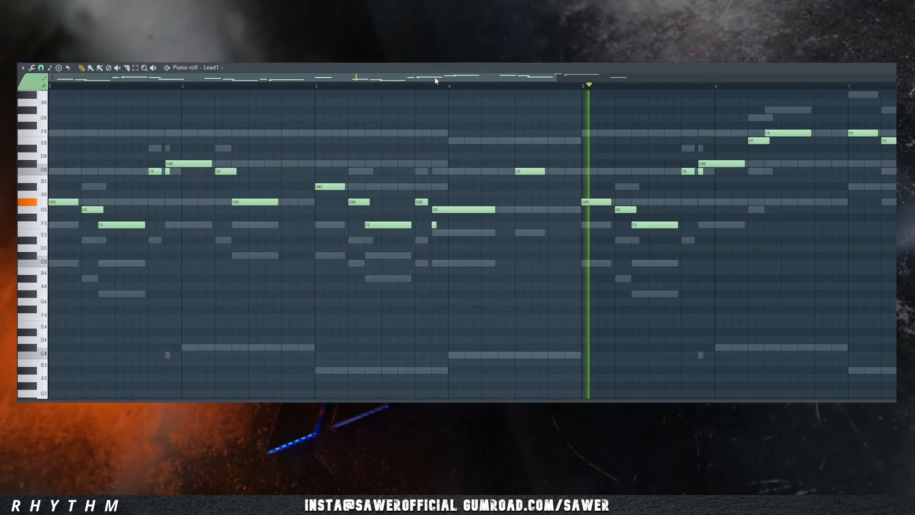
Examine the note rhythm of the two Lead1 melodies through to bar 9 in the piano roll
{"action": "left_click_drag", "start_coordinate": [435, 77], "coordinate": [591, 88]}
{"action": "scroll", "coordinate": [573, 239], "scroll_direction": "up", "scroll_amount": 2}
{"action": "scroll", "coordinate": [574, 241], "scroll_direction": "down", "scroll_amount": 2}
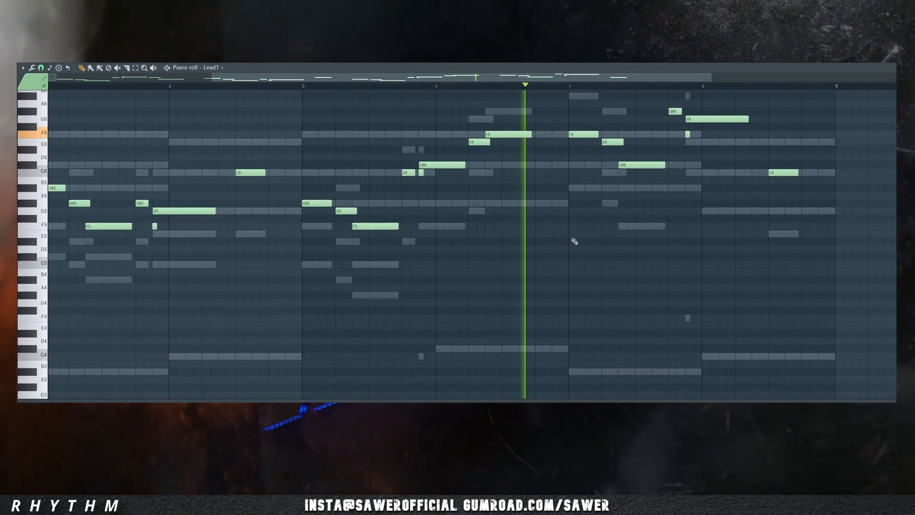
{"action": "scroll", "coordinate": [593, 89], "scroll_direction": "down", "scroll_amount": 3}
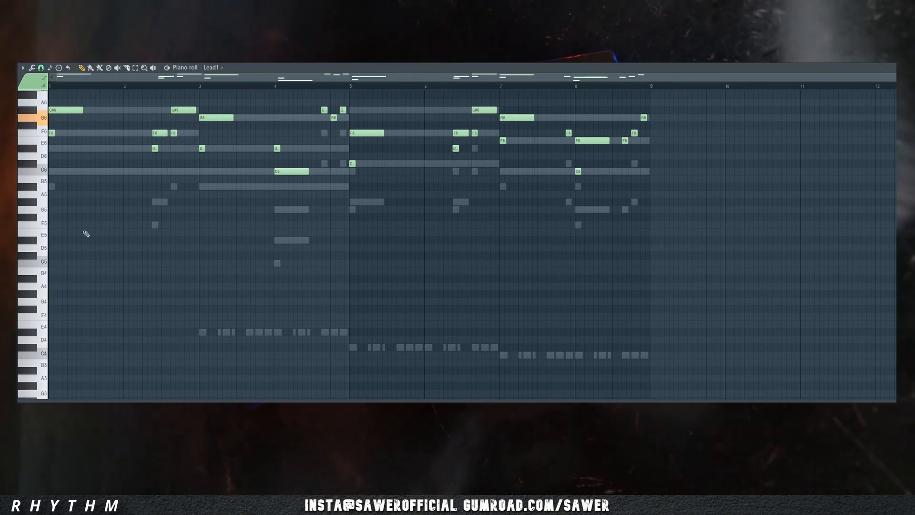
{"action": "scroll", "coordinate": [84, 238], "scroll_direction": "up", "scroll_amount": 3}
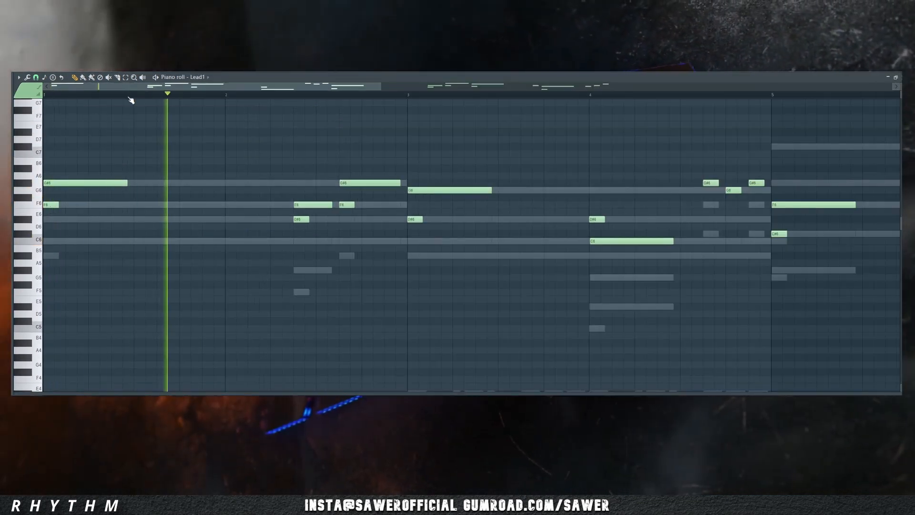
{"action": "scroll", "coordinate": [130, 95], "scroll_direction": "down", "scroll_amount": 1}
{"action": "left_click_drag", "start_coordinate": [128, 88], "coordinate": [347, 99]}
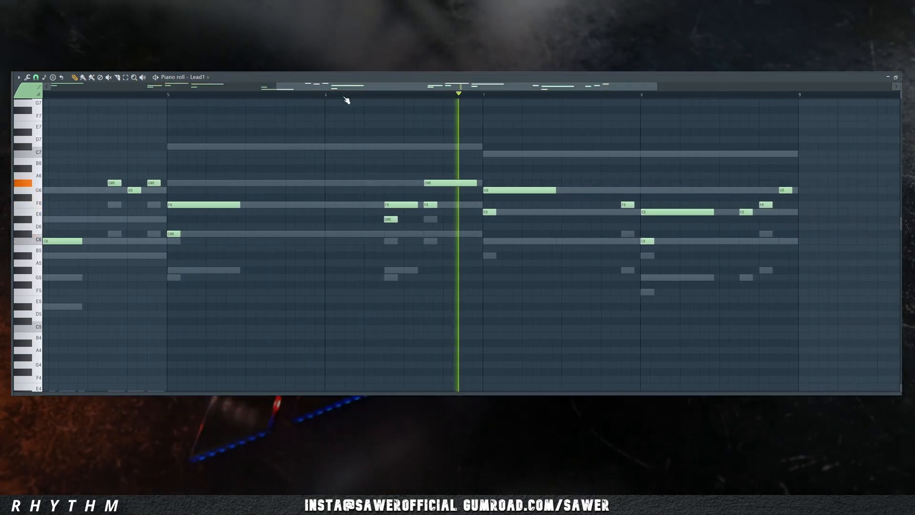
{"action": "scroll", "coordinate": [347, 99], "scroll_direction": "down", "scroll_amount": 4}
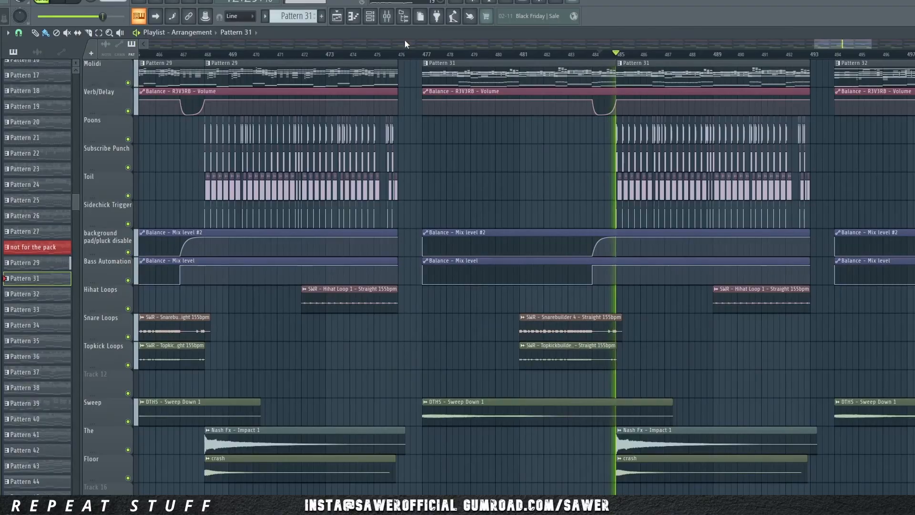
Open Pattern 31's Lead1 piano roll and highlight the similar three-note groups ending bars 1 and 2, plus the F6–D6 pair in bar 1
{"action": "left_click", "coordinate": [360, 19]}
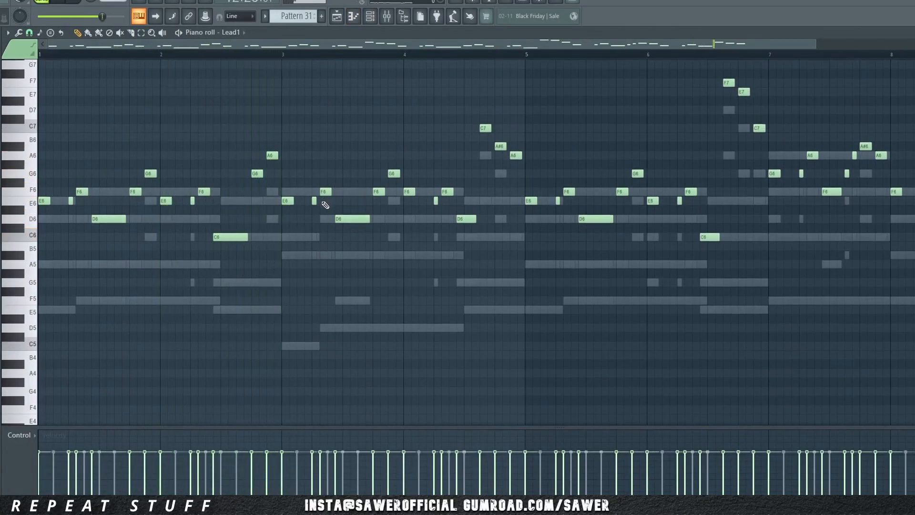
{"action": "left_click_drag", "start_coordinate": [133, 164], "coordinate": [185, 206]}
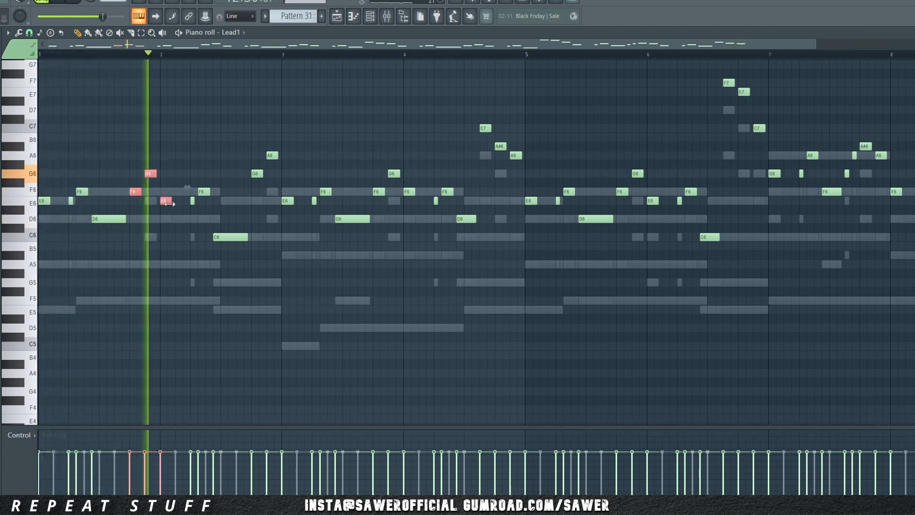
{"action": "left_click_drag", "start_coordinate": [259, 151], "coordinate": [335, 208]}
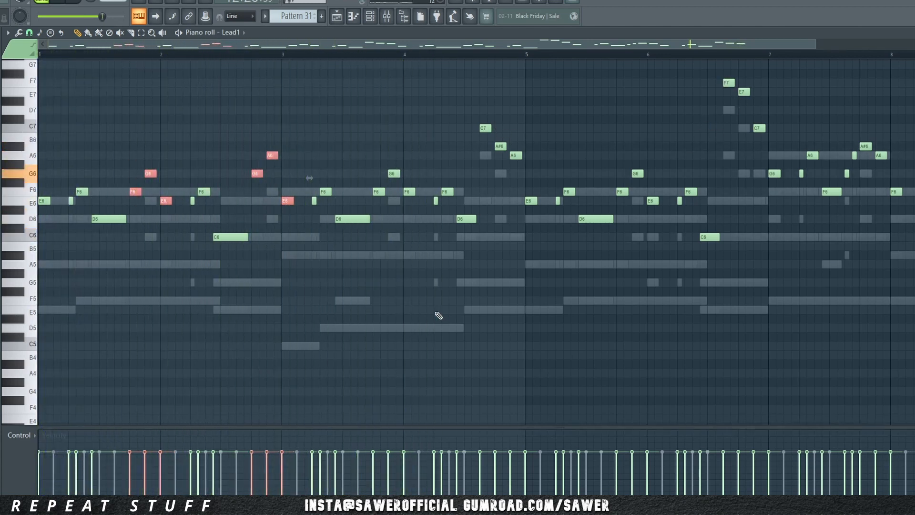
{"action": "left_click_drag", "start_coordinate": [86, 181], "coordinate": [103, 223]}
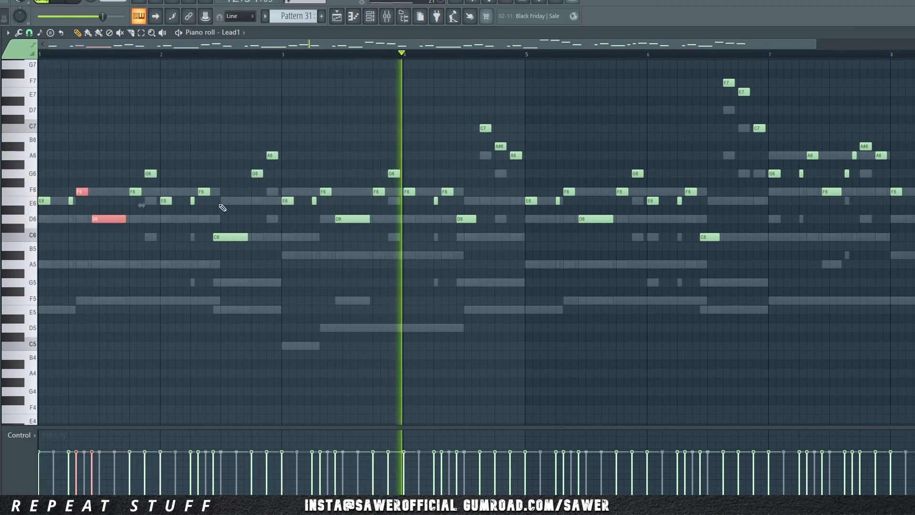
Highlight the similar two-note pairs in bars 2 to 7 of Pattern 31's Lead1 melody, starting with F6–C6 in bar 2
{"action": "left_click_drag", "start_coordinate": [202, 188], "coordinate": [220, 240]}
{"action": "left_click_drag", "start_coordinate": [323, 189], "coordinate": [382, 217]}
{"action": "left_click_drag", "start_coordinate": [441, 179], "coordinate": [477, 224]}
{"action": "left_click_drag", "start_coordinate": [565, 178], "coordinate": [614, 252]}
{"action": "left_click_drag", "start_coordinate": [686, 186], "coordinate": [717, 277]}
{"action": "left_click_drag", "start_coordinate": [810, 143], "coordinate": [856, 196]}
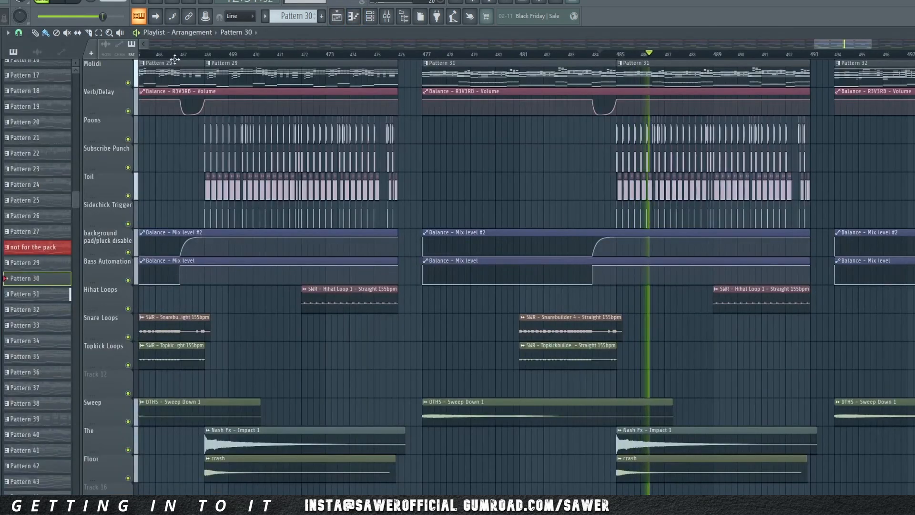
Play the Pattern 29 and Pattern 27 drops in the playlist, and open Pattern 27's Lead1 piano roll
{"action": "left_click", "coordinate": [195, 54]}
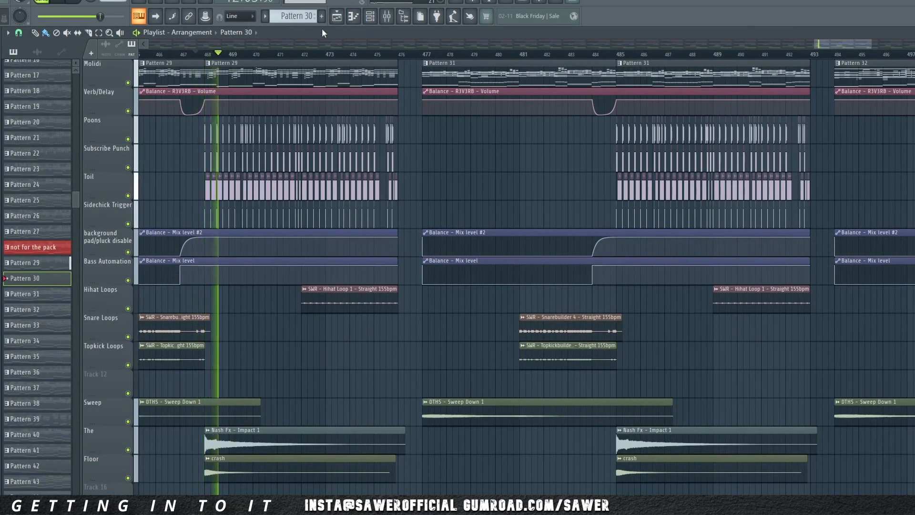
{"action": "scroll", "coordinate": [267, 52], "scroll_direction": "down", "scroll_amount": 3}
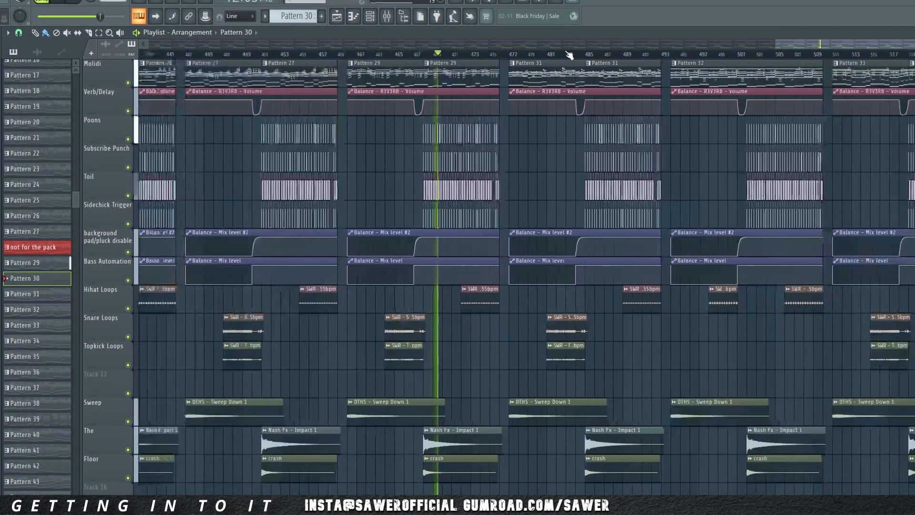
{"action": "left_click", "coordinate": [260, 54]}
{"action": "scroll", "coordinate": [307, 43], "scroll_direction": "left", "scroll_amount": 3}
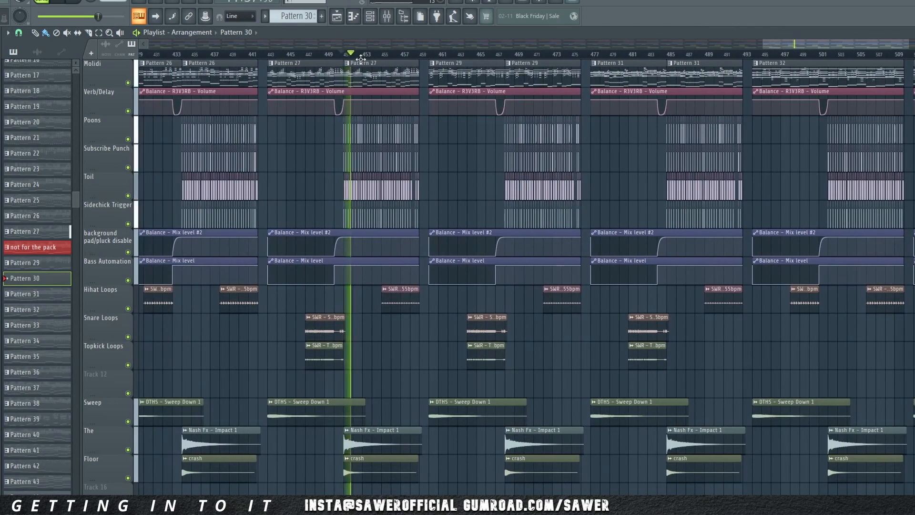
{"action": "double_click", "coordinate": [360, 58]}
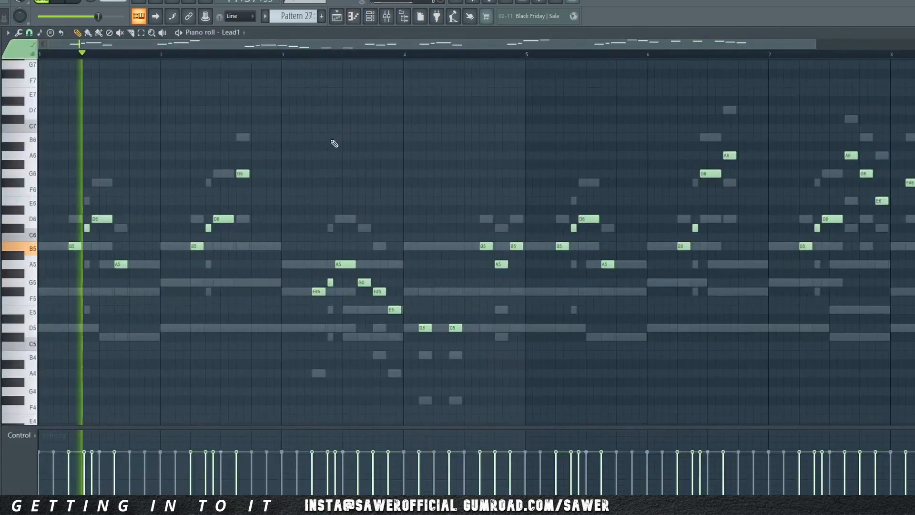
{"action": "scroll", "coordinate": [334, 144], "scroll_direction": "down", "scroll_amount": 3}
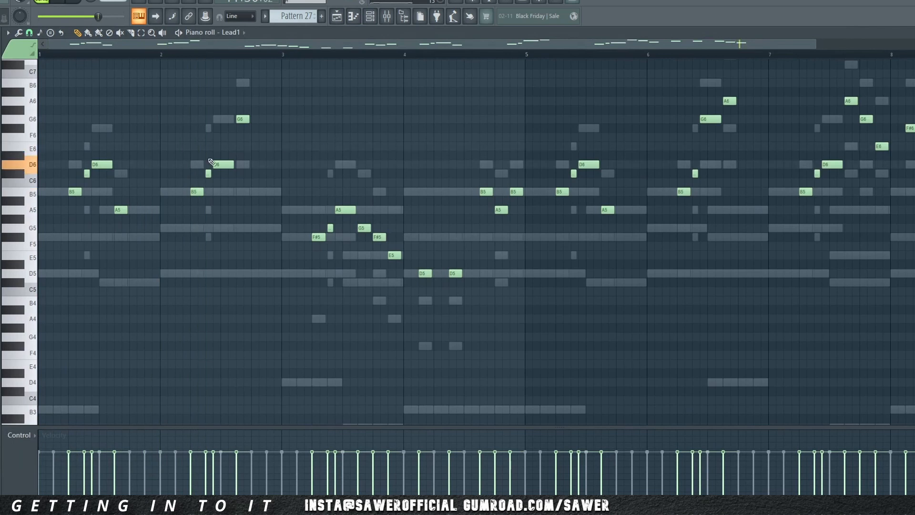
Highlight the repeated three-note rising motif in bars 1, 2, 3, 5, 6 and 7 of Pattern 27's Lead1 melody
{"action": "left_click_drag", "start_coordinate": [59, 153], "coordinate": [117, 200]}
{"action": "left_click_drag", "start_coordinate": [187, 148], "coordinate": [253, 230]}
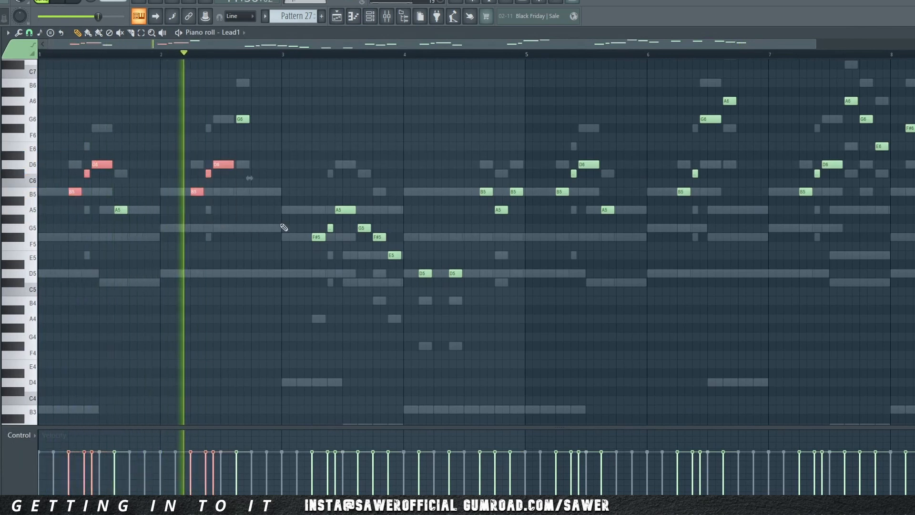
{"action": "mouse_move", "coordinate": [300, 178]}
{"action": "left_mouse_down"}
{"action": "mouse_move", "coordinate": [348, 239]}
{"action": "mouse_move", "coordinate": [353, 268]}
{"action": "left_mouse_up"}
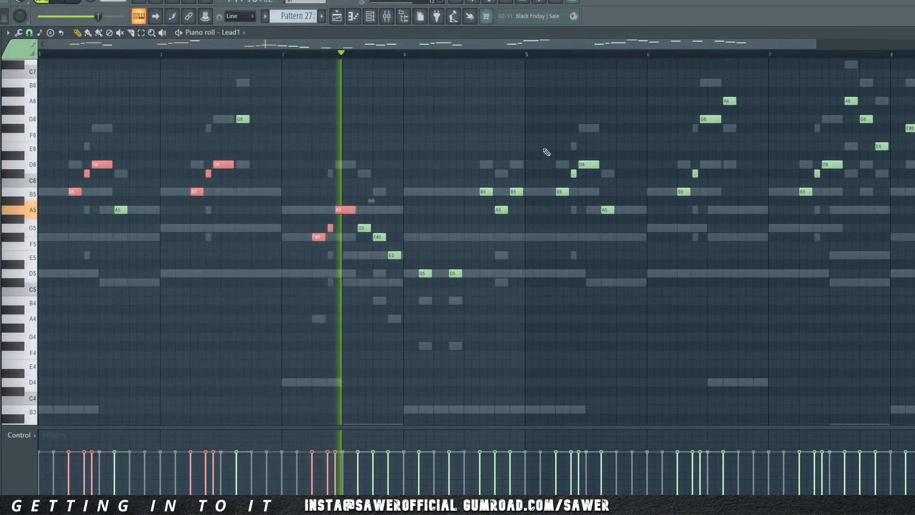
{"action": "left_click_drag", "start_coordinate": [545, 146], "coordinate": [588, 235]}
{"action": "left_click_drag", "start_coordinate": [666, 99], "coordinate": [720, 233]}
{"action": "left_click_drag", "start_coordinate": [801, 140], "coordinate": [842, 217]}
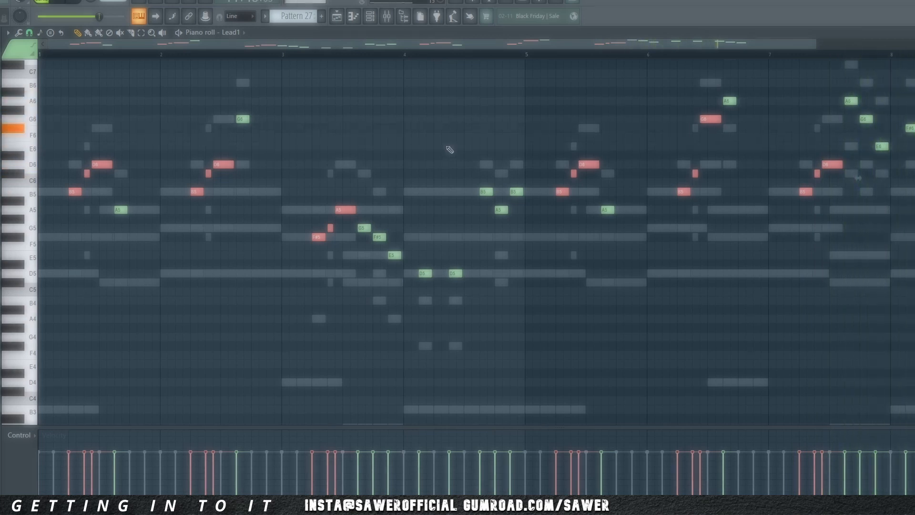
Return to the playlist and play back the Pattern 26 drop
{"action": "left_click", "coordinate": [338, 21]}
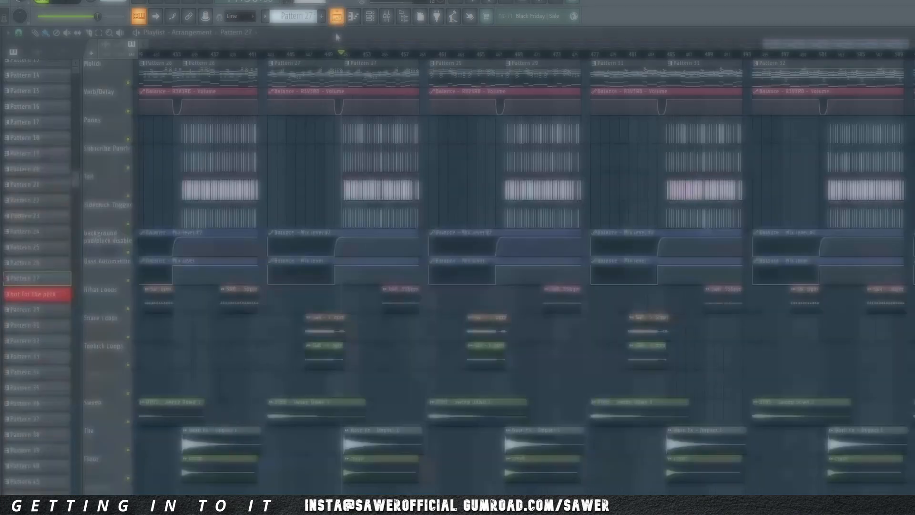
{"action": "left_click", "coordinate": [176, 53]}
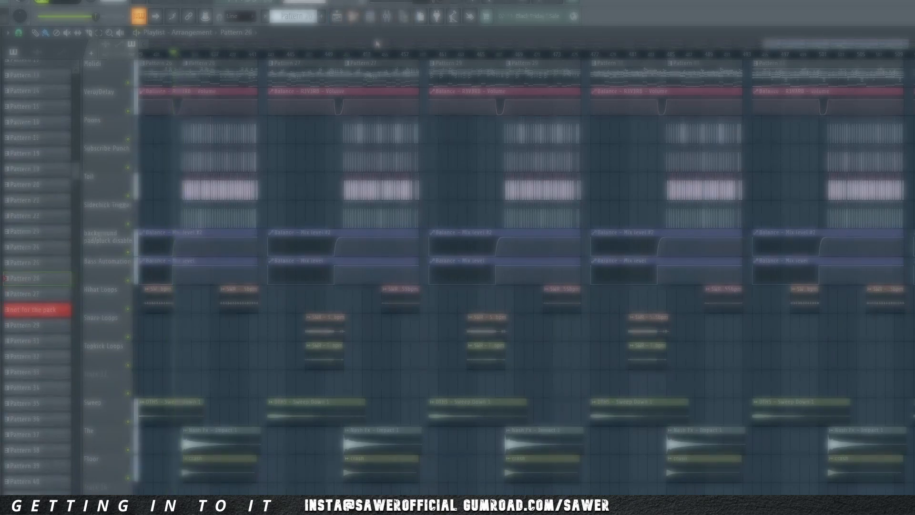
{"action": "left_click", "coordinate": [378, 44]}
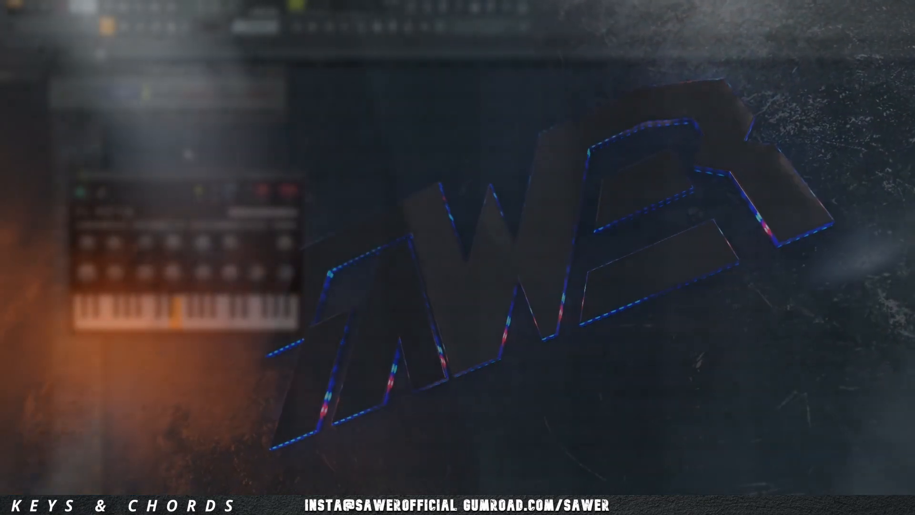
Replace the FL Keys instrument on the channel and load the Close Grand lite preset
{"action": "right_click", "coordinate": [140, 89]}
{"action": "mouse_move", "coordinate": [190, 166]}
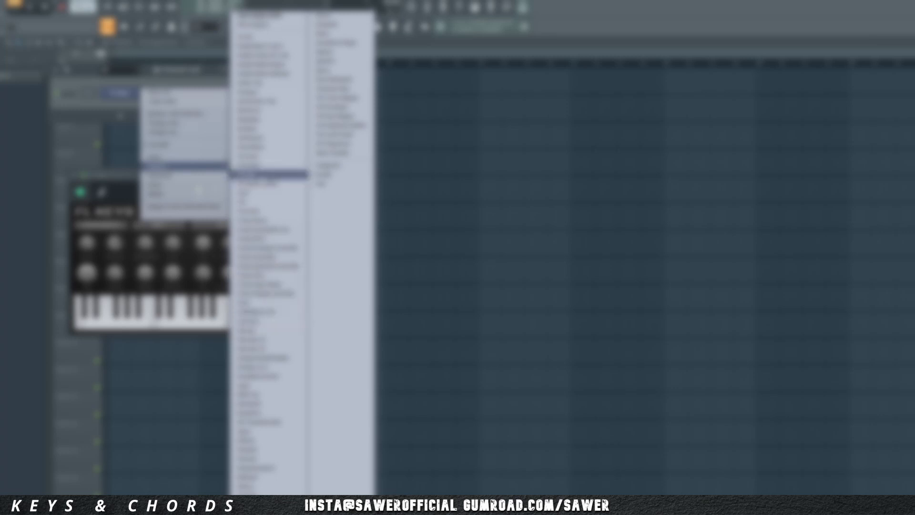
{"action": "left_click", "coordinate": [262, 193]}
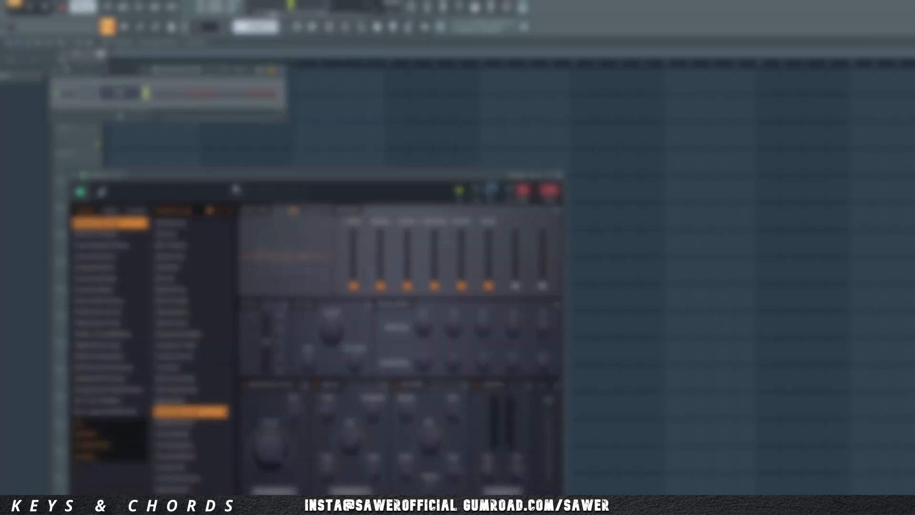
{"action": "left_click", "coordinate": [113, 270]}
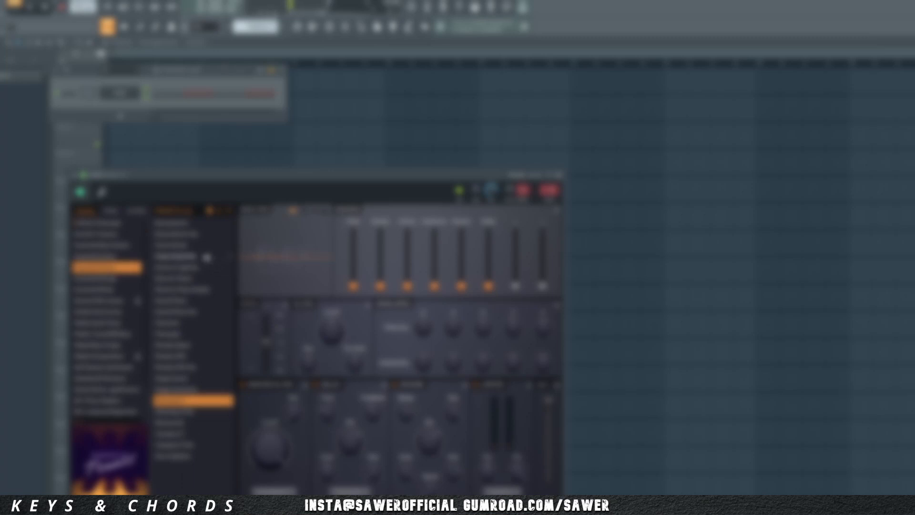
{"action": "left_click", "coordinate": [206, 254]}
Open the Close Grand lite piano roll and draw one-bar C5 and C6 notes in bar 1
{"action": "left_click", "coordinate": [314, 27]}
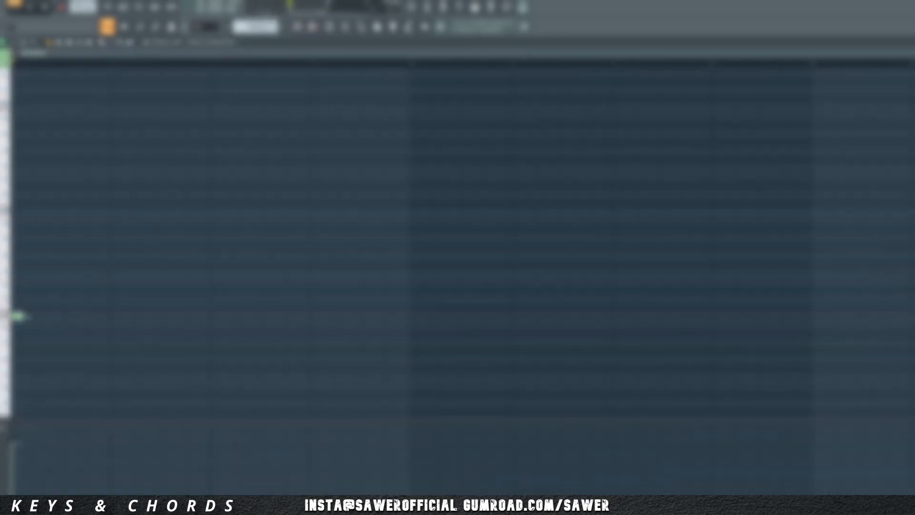
{"action": "left_click", "coordinate": [103, 317]}
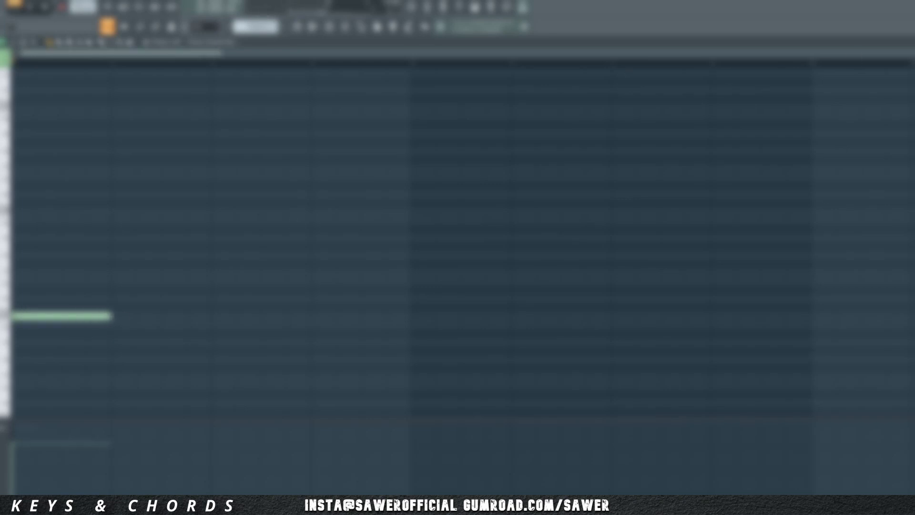
{"action": "left_click_drag", "start_coordinate": [109, 316], "coordinate": [307, 316]}
{"action": "scroll", "coordinate": [531, 86], "scroll_direction": "up", "scroll_amount": 1}
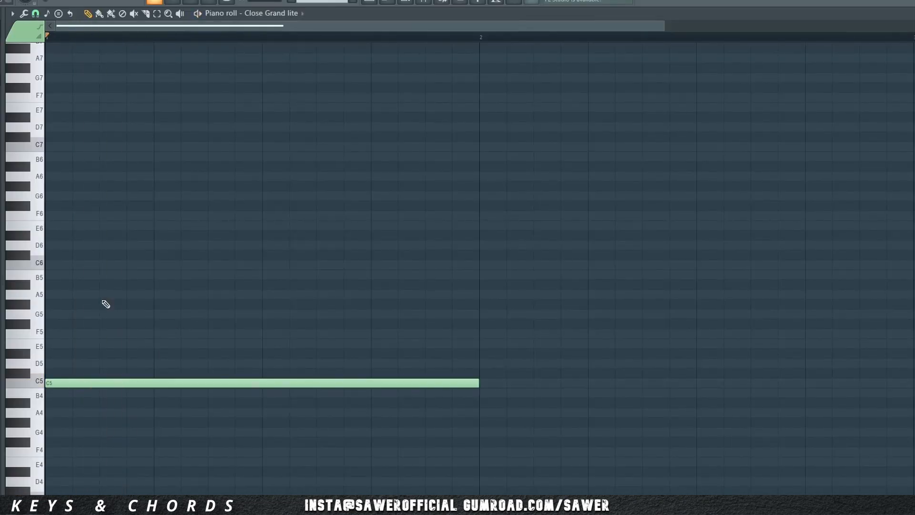
{"action": "left_click", "coordinate": [57, 266]}
Transpose both notes down one octave to C4 and C5, and deselect them
{"action": "key", "text": "ctrl+a"}
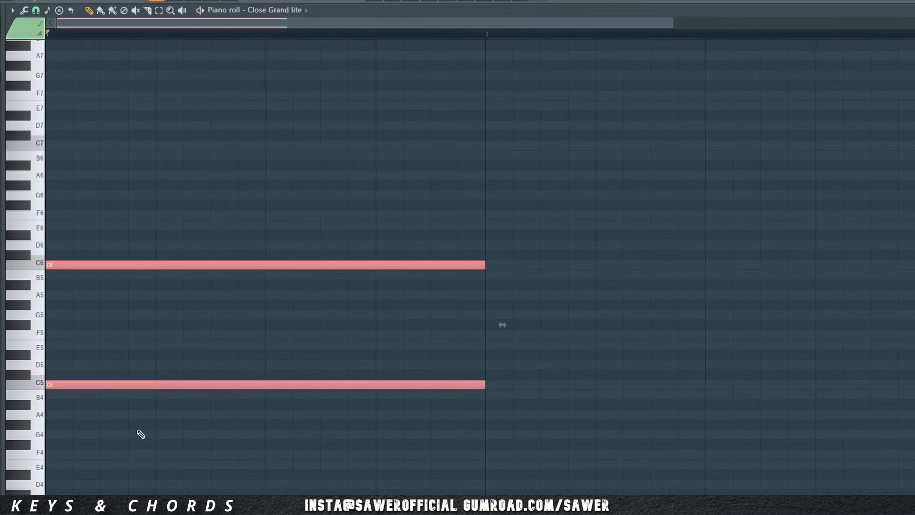
{"action": "key", "text": "ctrl+Down"}
{"action": "key", "text": "ctrl+d"}
{"action": "scroll", "coordinate": [141, 434], "scroll_direction": "down", "scroll_amount": 2}
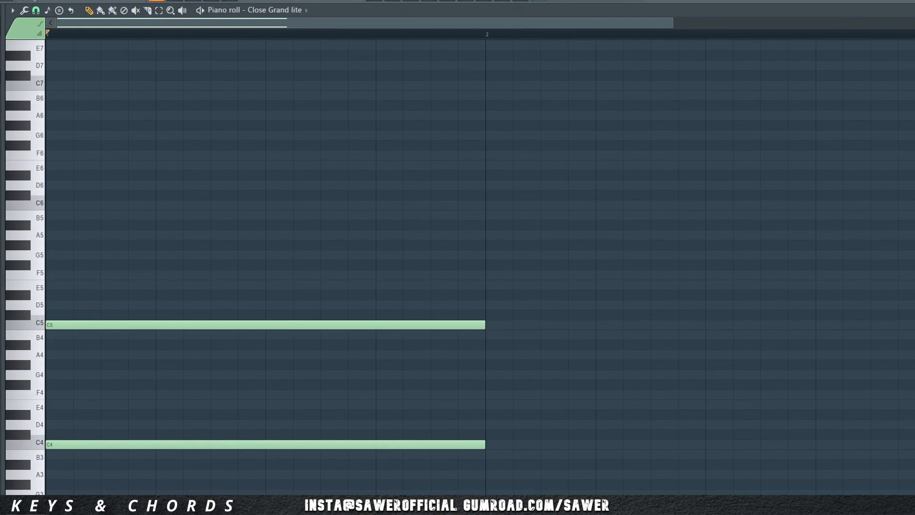
{"action": "scroll", "coordinate": [132, 30], "scroll_direction": "up", "scroll_amount": 2}
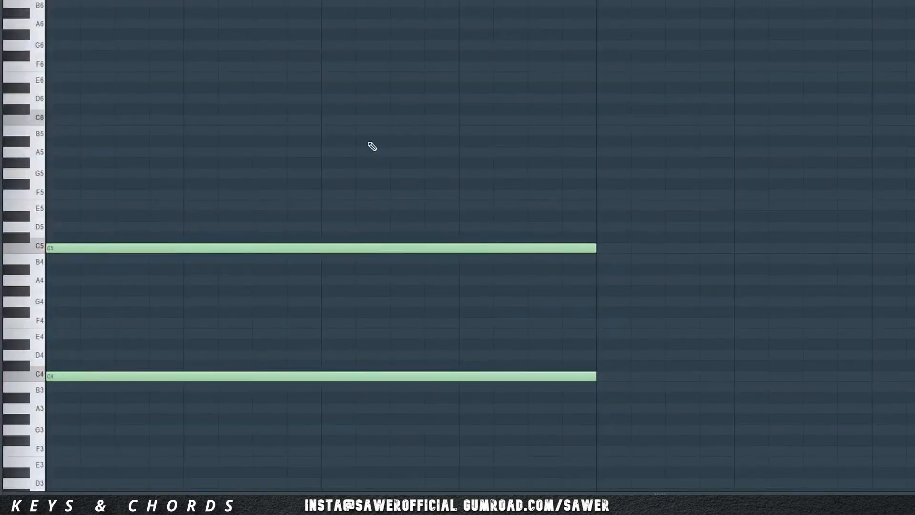
Transpose both notes up five semitones to F4 and F5
{"action": "key", "text": "ctrl+a"}
{"action": "key", "text": "Up"}
{"action": "key", "text": "Up"}
{"action": "key", "text": "Up"}
{"action": "key", "text": "Up"}
{"action": "key", "text": "Up"}
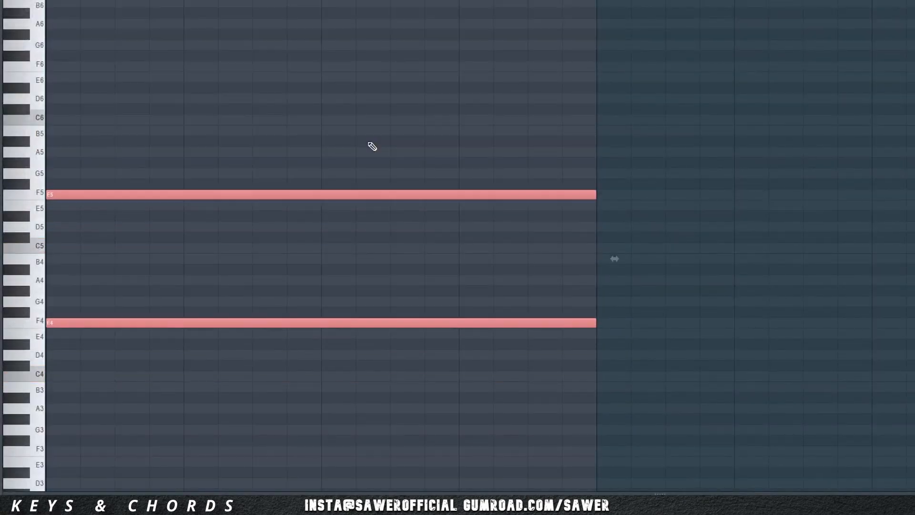
Play the two F notes back and transpose them down one octave to F3 and F4
{"action": "key", "text": "space"}
{"action": "key", "text": "ctrl+Down"}
{"action": "key", "text": "space"}
{"action": "key", "text": "space"}
{"action": "scroll", "coordinate": [370, 147], "scroll_direction": "down", "scroll_amount": 2}
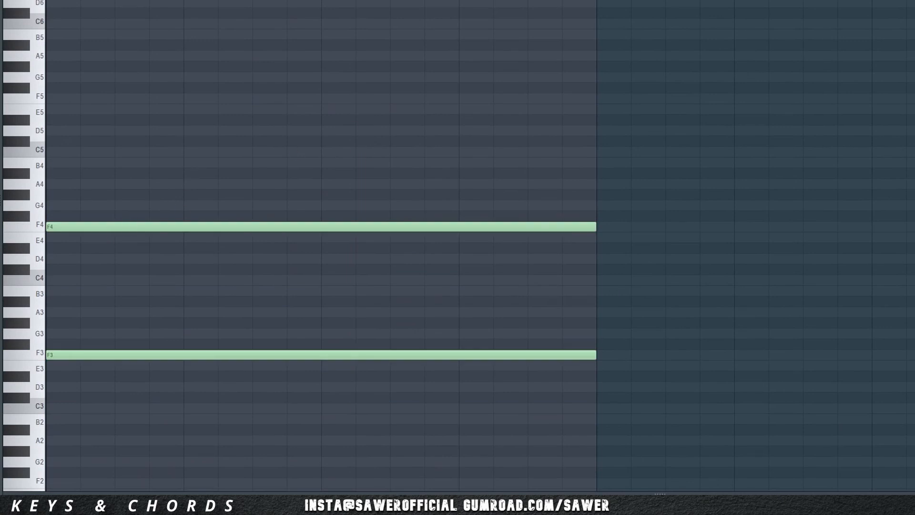
Add a one-bar G#4 note three semitones above F4 and play the notes back
{"action": "scroll", "coordinate": [457, 267], "scroll_direction": "up", "scroll_amount": 2}
{"action": "scroll", "coordinate": [564, 116], "scroll_direction": "up", "scroll_amount": 2}
{"action": "scroll", "coordinate": [652, 97], "scroll_direction": "down", "scroll_amount": 2}
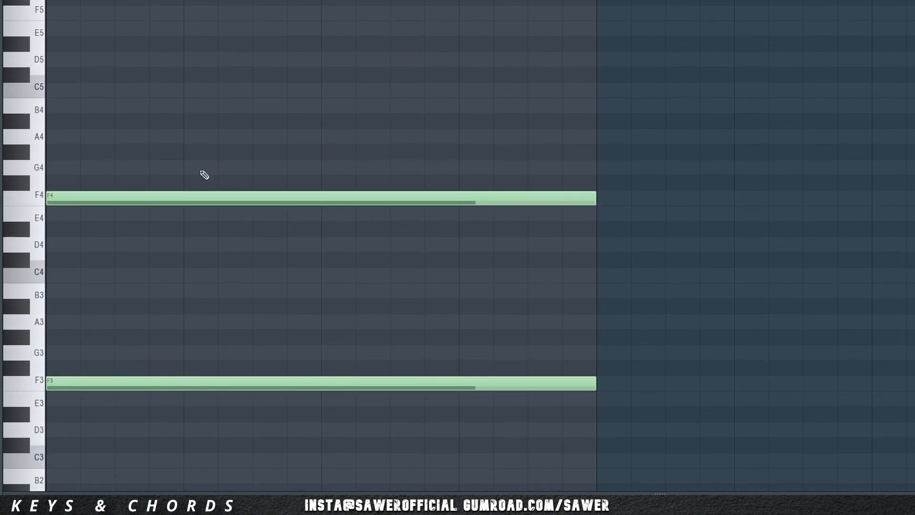
{"action": "left_click_drag", "start_coordinate": [78, 185], "coordinate": [81, 149]}
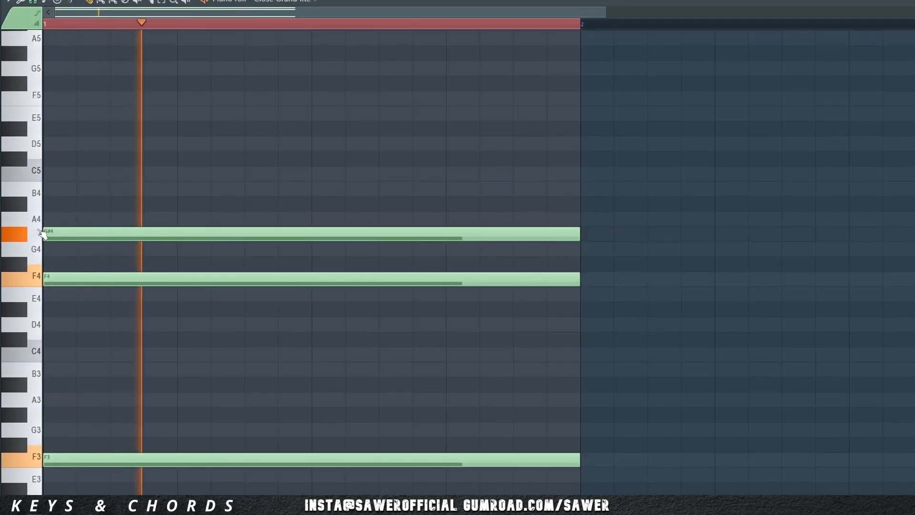
{"action": "key", "text": "space"}
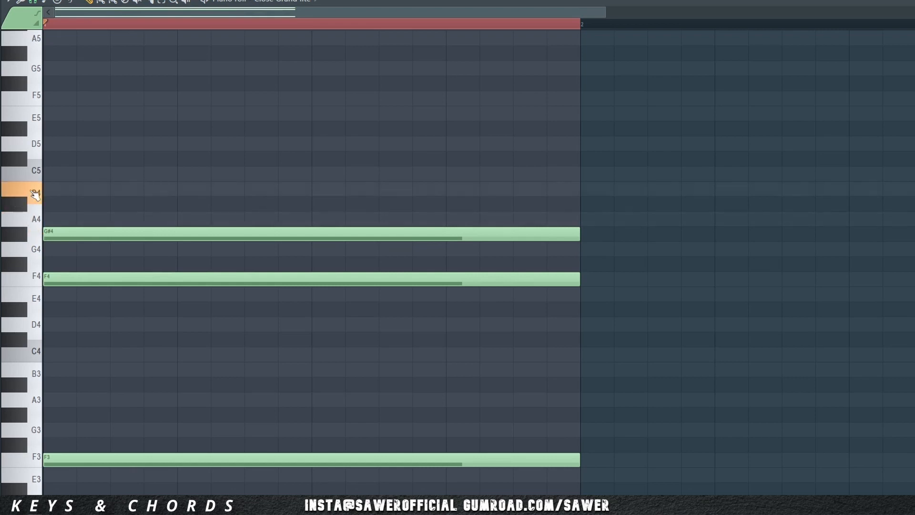
Complete the minor chord with a one-bar C5 note above G#4 and play it back
{"action": "left_click", "coordinate": [47, 172]}
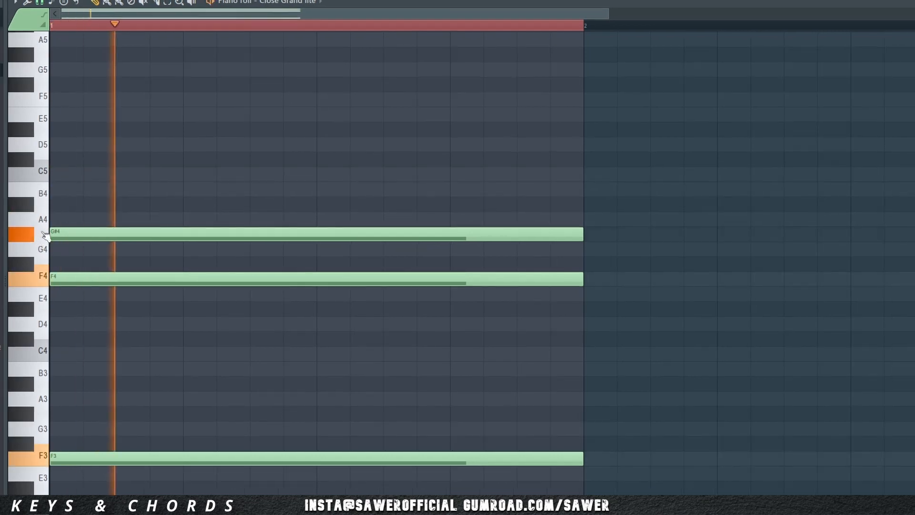
{"action": "key", "text": "space"}
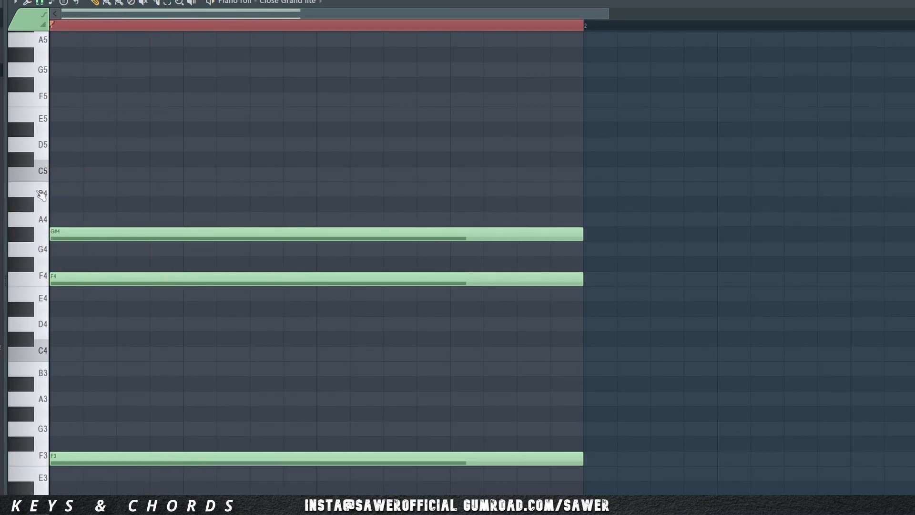
{"action": "left_click", "coordinate": [56, 177]}
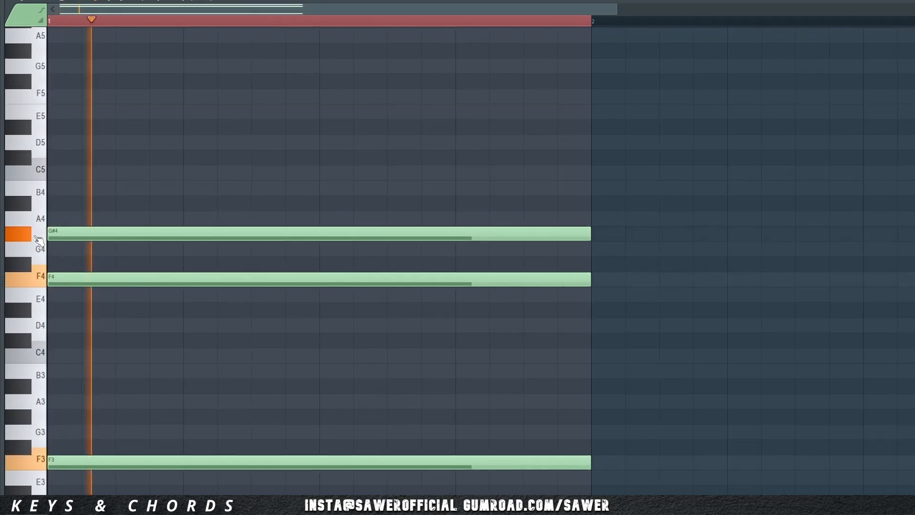
{"action": "key", "text": "space"}
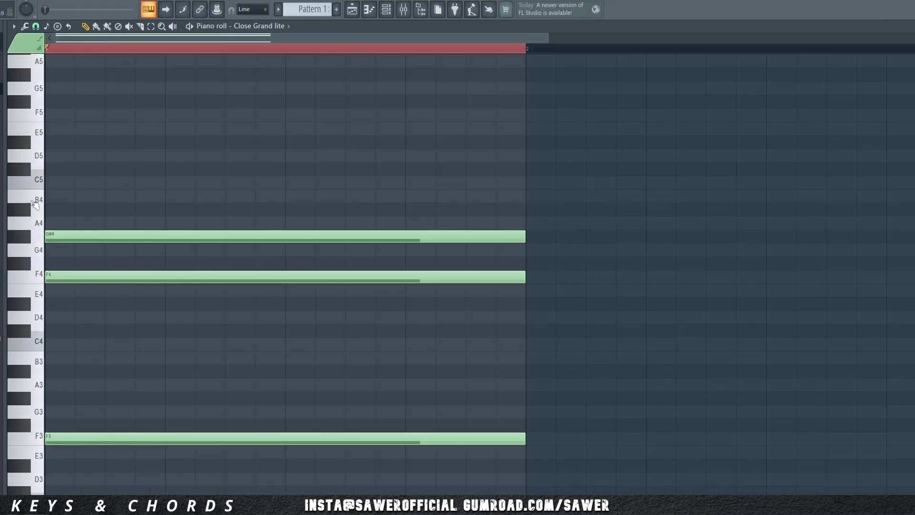
{"action": "left_click", "coordinate": [50, 187]}
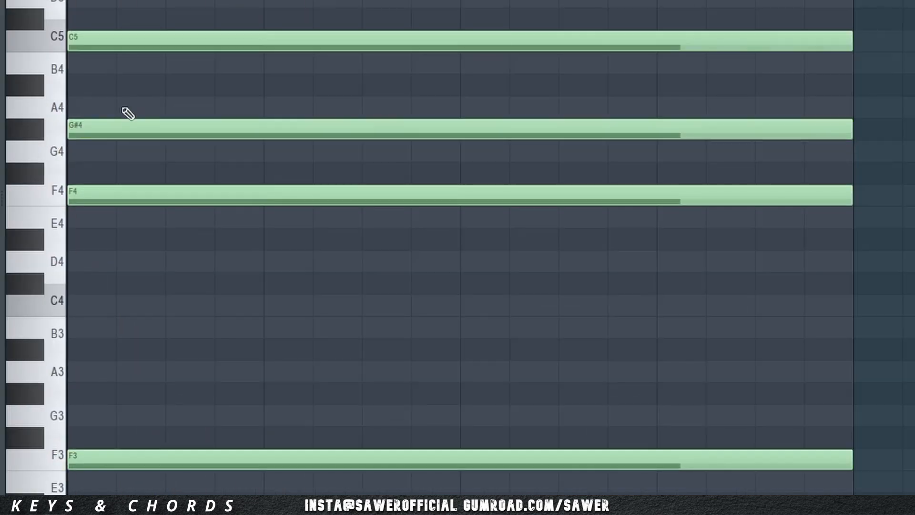
{"action": "key", "text": "space"}
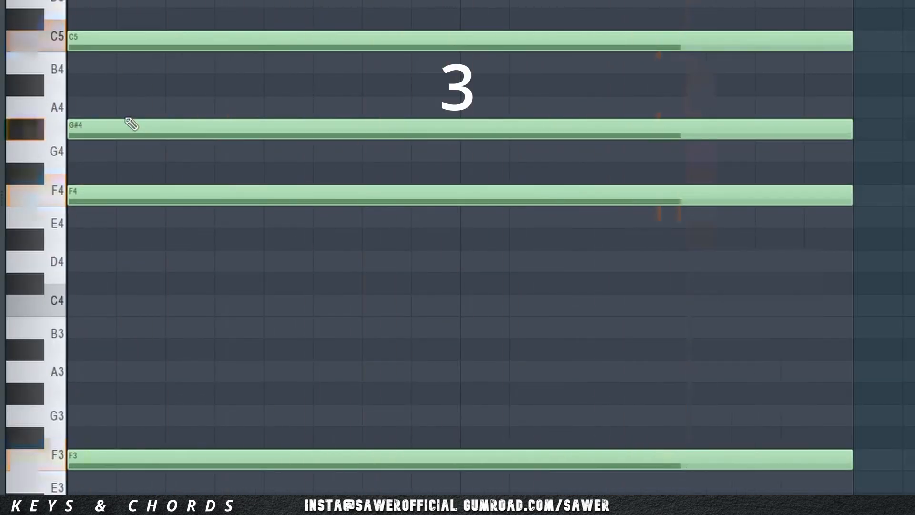
Raise the chord's G#4 note by one semitone and play the chord back
{"action": "key", "text": "space"}
{"action": "left_click", "coordinate": [264, 131], "text": "ctrl"}
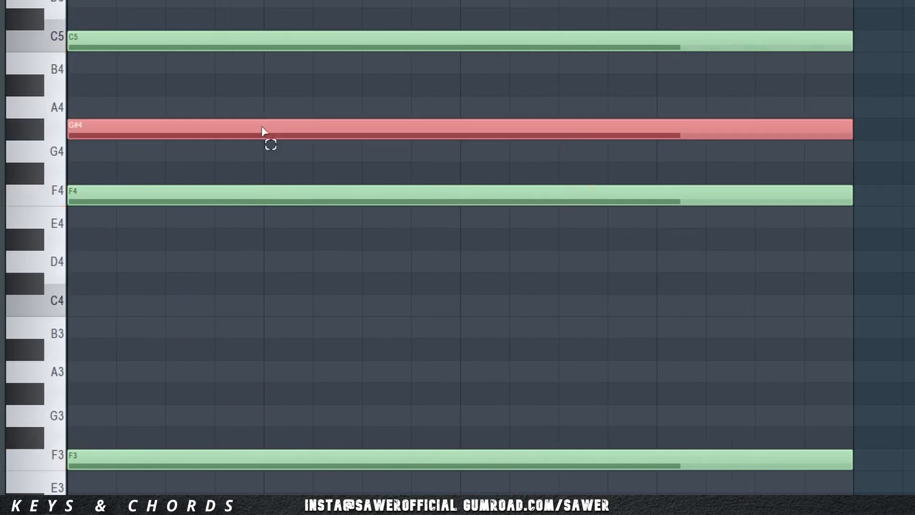
{"action": "key", "text": "shift+Up"}
{"action": "key", "text": "space"}
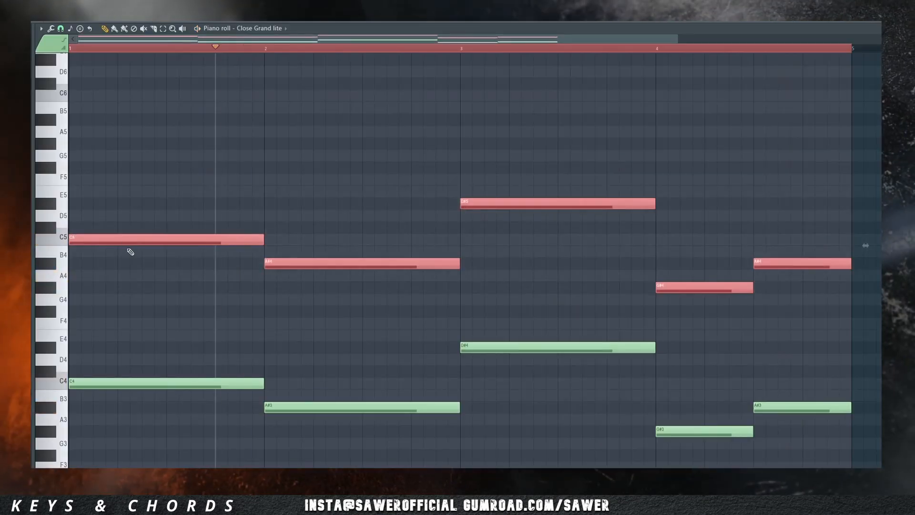
Copy the upper root notes in bars 1 to 4 three and seven semitones higher to form minor chords
{"action": "left_click_drag", "start_coordinate": [123, 238], "coordinate": [123, 138]}
{"action": "key", "text": "shift+Down"}
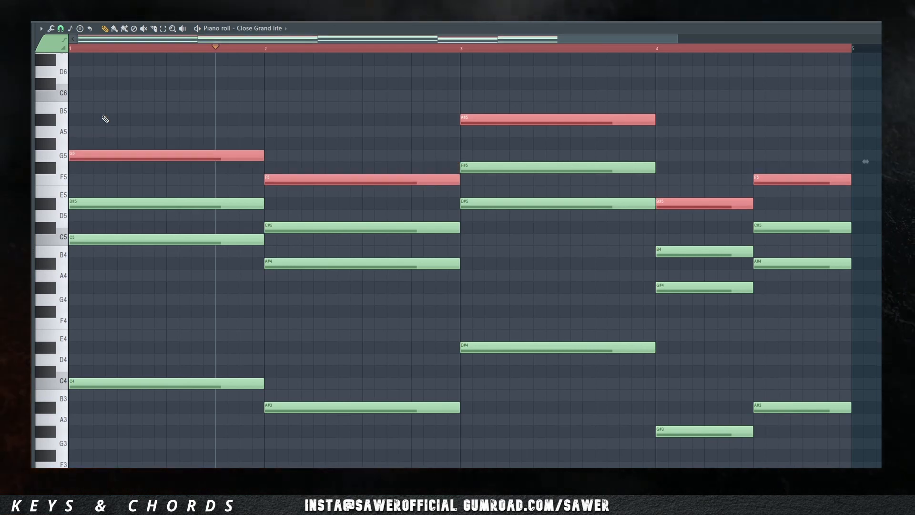
Raise the middle note of bar 2's chord by one semitone to D5 and play the progression
{"action": "key", "text": "ctrl+d"}
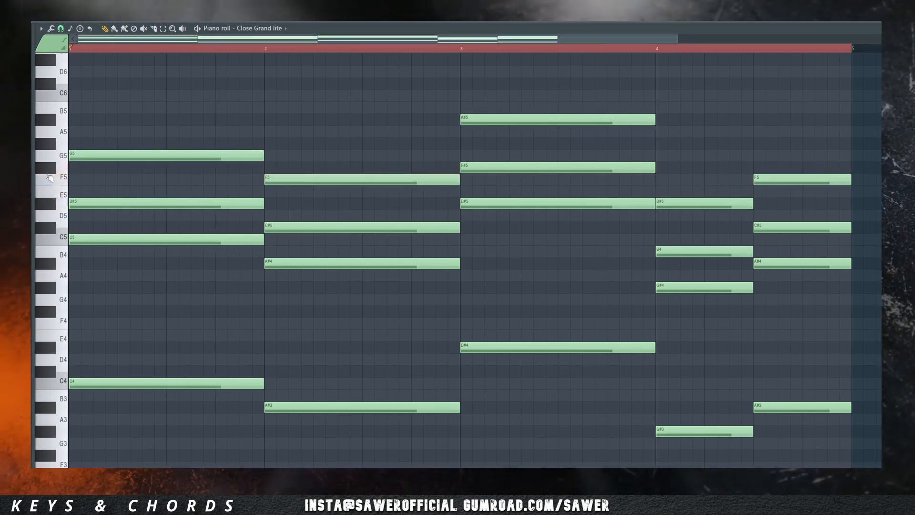
{"action": "key", "text": "space"}
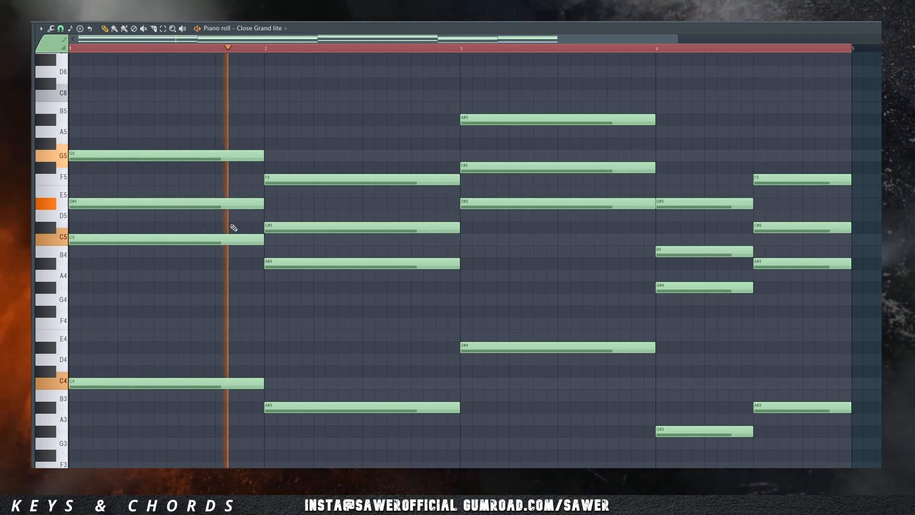
{"action": "key", "text": "space"}
{"action": "left_click", "coordinate": [379, 227], "text": "ctrl"}
{"action": "key", "text": "shift+Up"}
{"action": "key", "text": "space"}
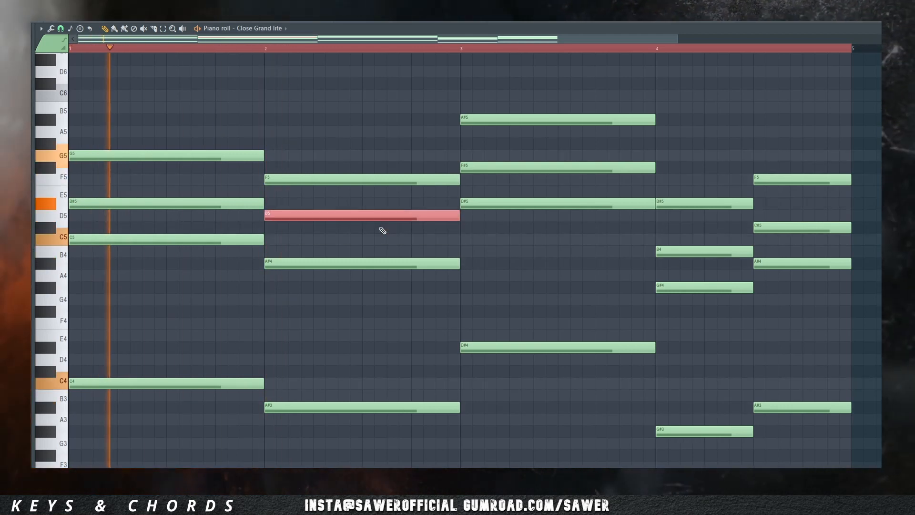
Raise the middle notes of bar 3's chord to G5 and of bar 4's first chord to C5
{"action": "left_click", "coordinate": [508, 164], "text": "ctrl"}
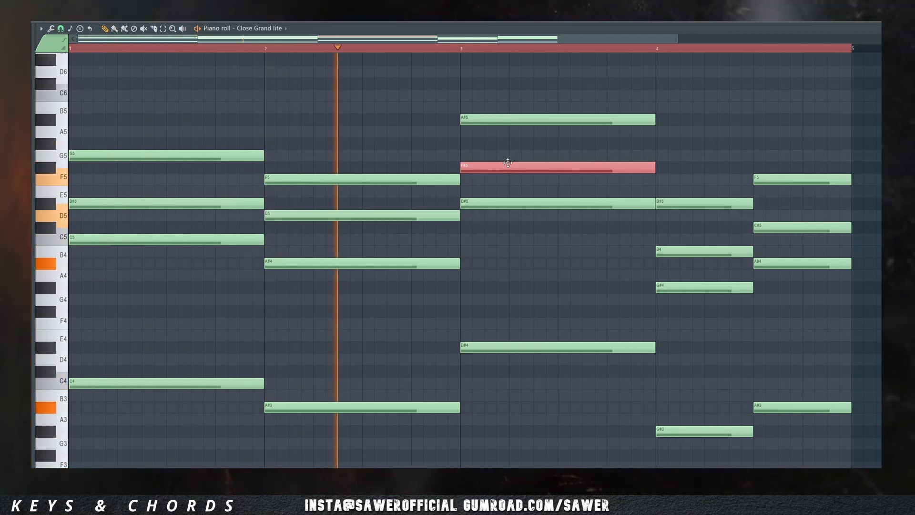
{"action": "key", "text": "shift+Up"}
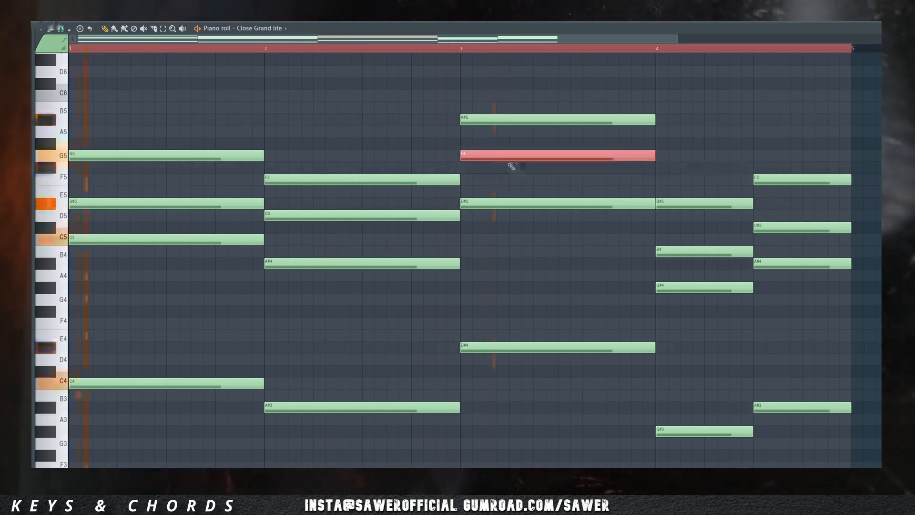
{"action": "left_click", "coordinate": [669, 252], "text": "ctrl"}
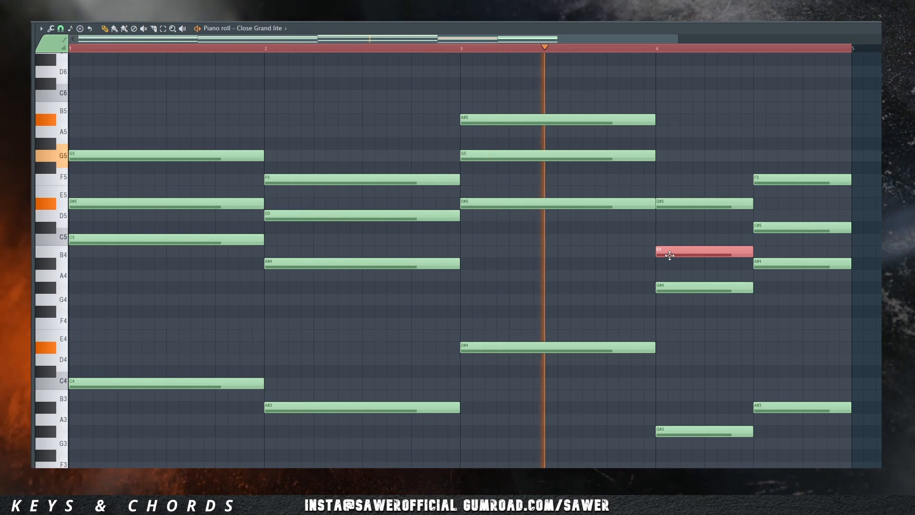
{"action": "key", "text": "shift+Up"}
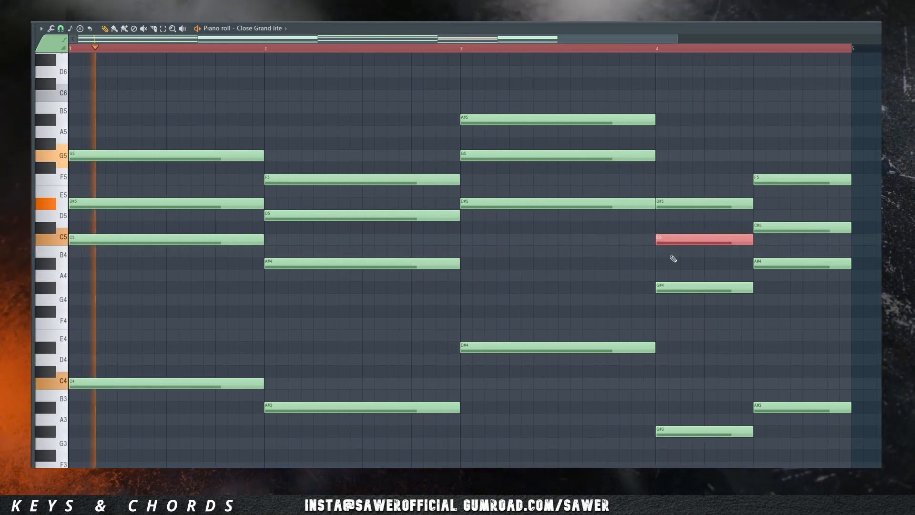
{"action": "key", "text": "ctrl+d"}
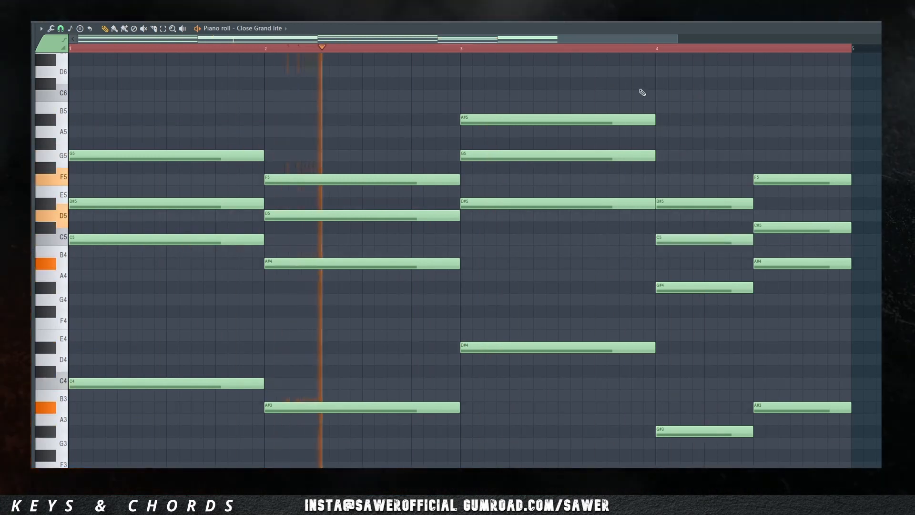
Raise the middle note of the last half-bar chord in bar 4 by one semitone to D5
{"action": "left_click", "coordinate": [732, 242], "text": "ctrl"}
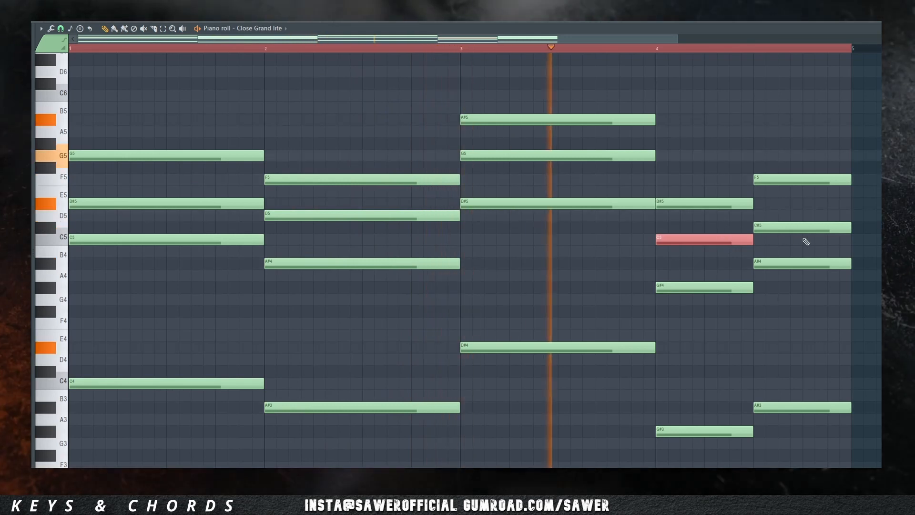
{"action": "key", "text": "ctrl+d"}
{"action": "left_click", "coordinate": [805, 229], "text": "ctrl"}
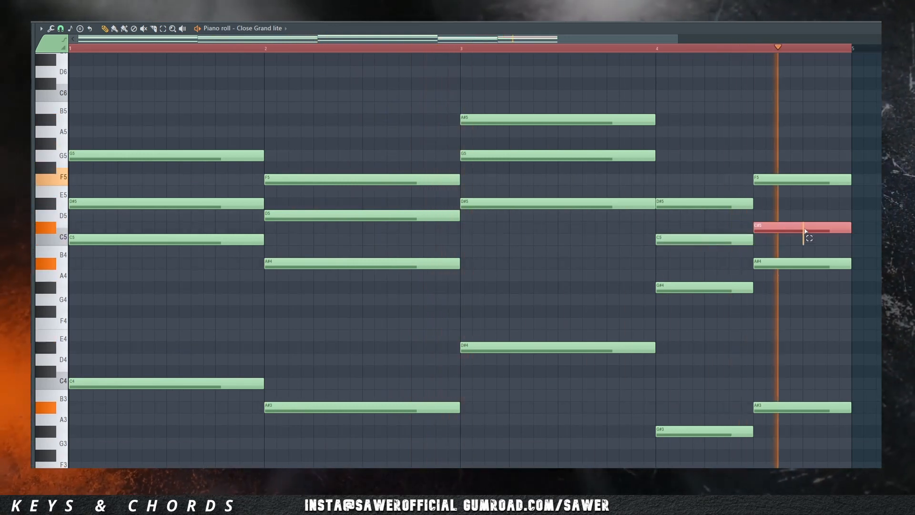
{"action": "key", "text": "shift+Up"}
{"action": "key", "text": "ctrl+d"}
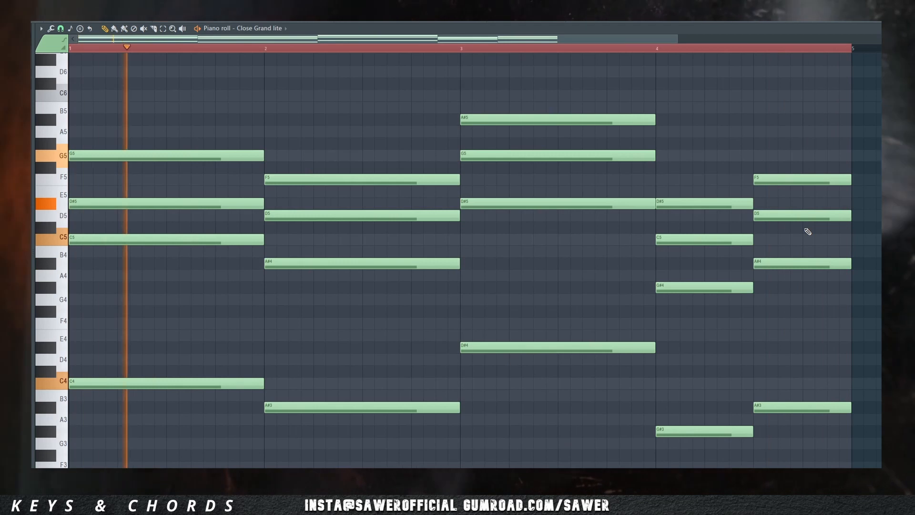
Switch to the finished multi-pattern project, play sections of the arrangement, and open Pattern 27's Lead1 melody in the piano roll
{"action": "key", "text": "alt+Tab"}
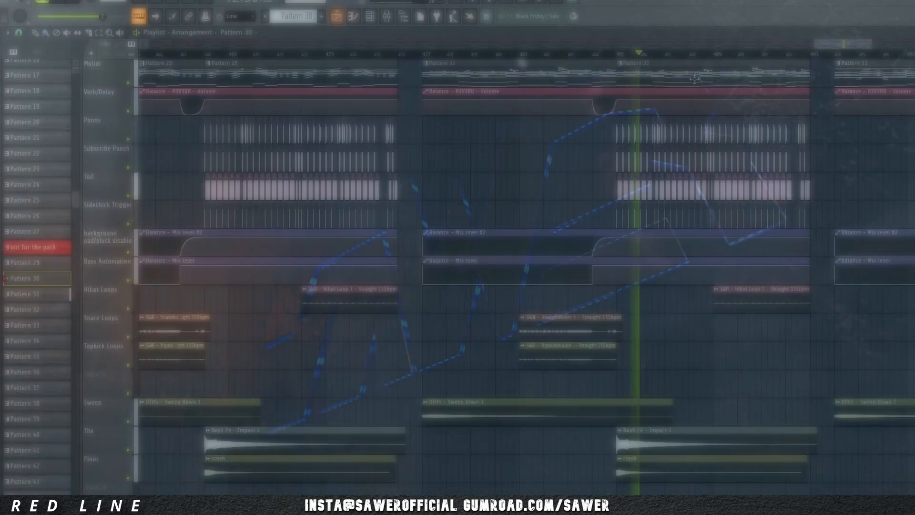
{"action": "left_click", "coordinate": [195, 55]}
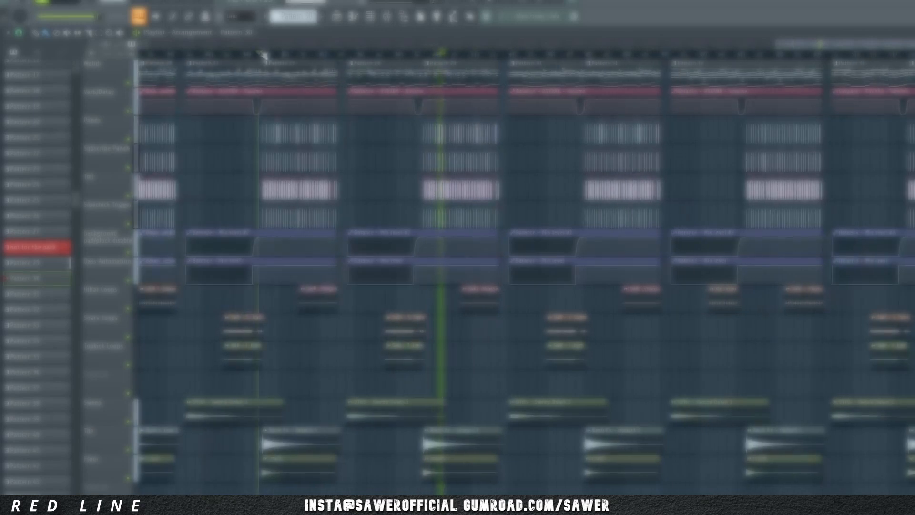
{"action": "left_click", "coordinate": [262, 54]}
{"action": "left_click_drag", "start_coordinate": [280, 57], "coordinate": [360, 59]}
{"action": "double_click", "coordinate": [362, 62]}
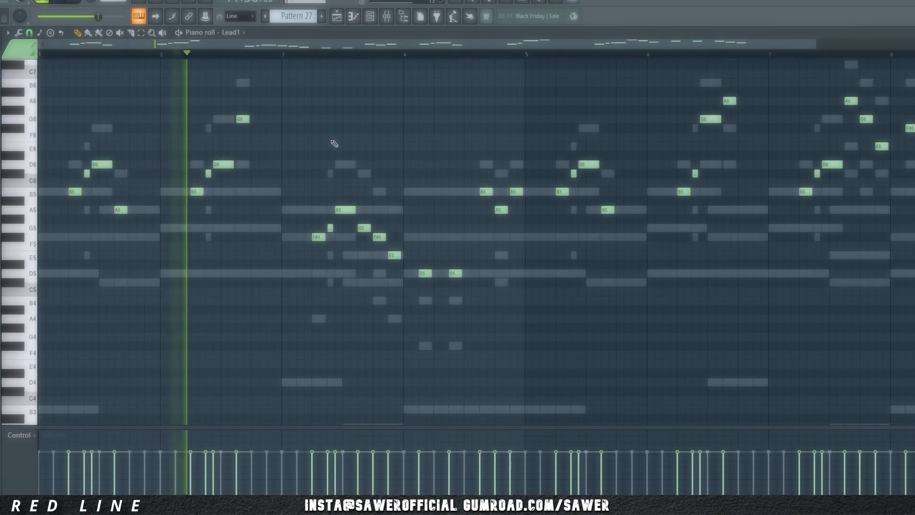
Select the three-note opening motif in bars 1, 2, 3, 5, 6 and 7 of the Lead1 melody
{"action": "left_click_drag", "start_coordinate": [63, 152], "coordinate": [99, 206]}
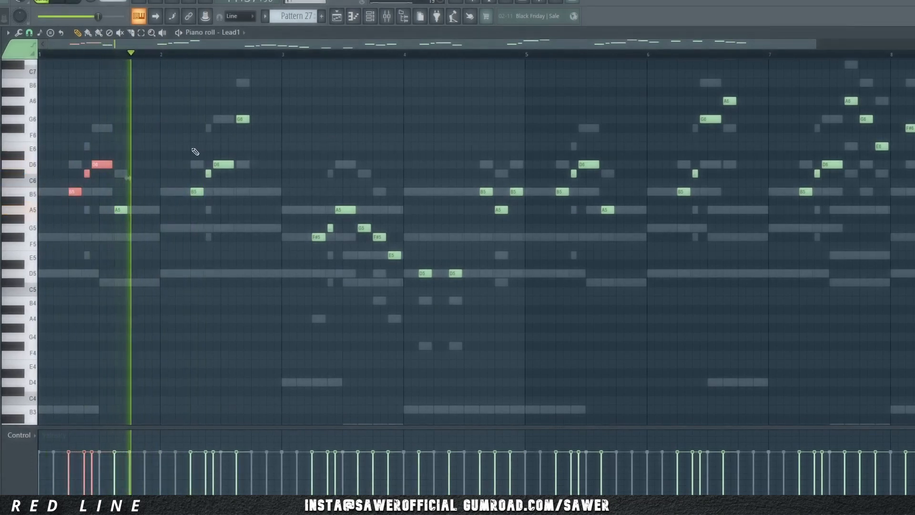
{"action": "left_click_drag", "start_coordinate": [187, 150], "coordinate": [249, 222]}
{"action": "left_click_drag", "start_coordinate": [302, 177], "coordinate": [356, 267]}
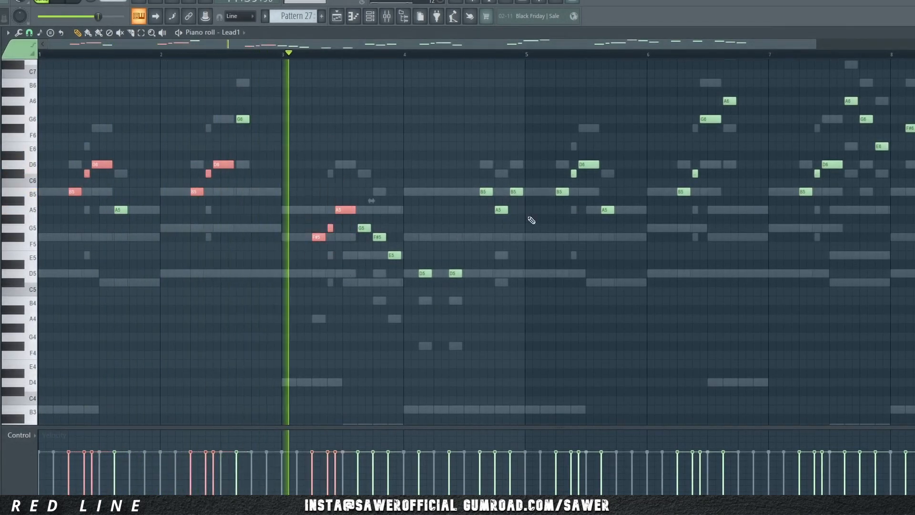
{"action": "left_click_drag", "start_coordinate": [544, 143], "coordinate": [584, 222]}
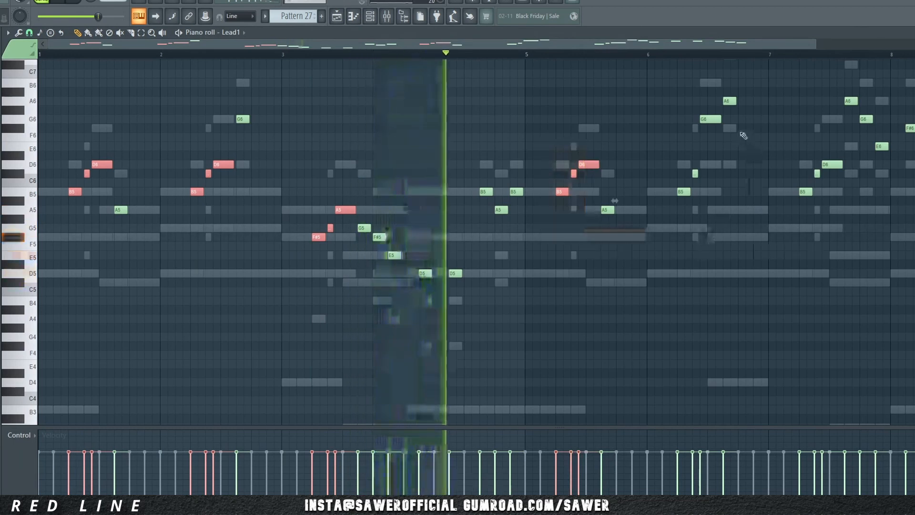
{"action": "left_click_drag", "start_coordinate": [667, 98], "coordinate": [708, 229]}
{"action": "left_click_drag", "start_coordinate": [797, 138], "coordinate": [833, 210]}
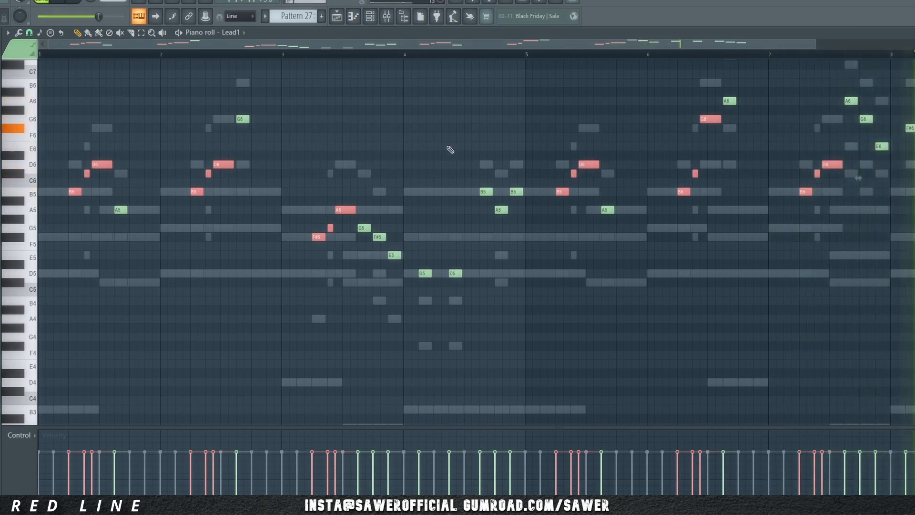
Return to the arrangement and play it from just before the second Pattern 26 clip and from earlier sections
{"action": "left_click", "coordinate": [337, 17]}
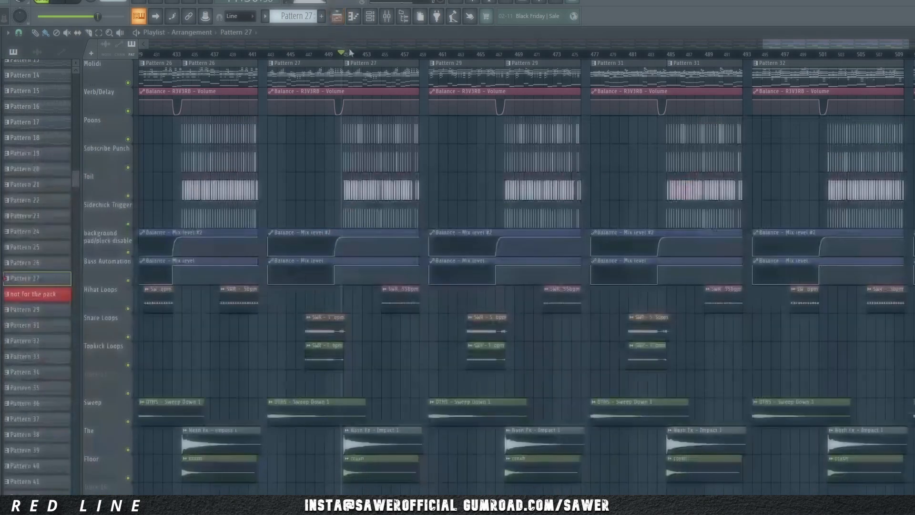
{"action": "left_click", "coordinate": [178, 54]}
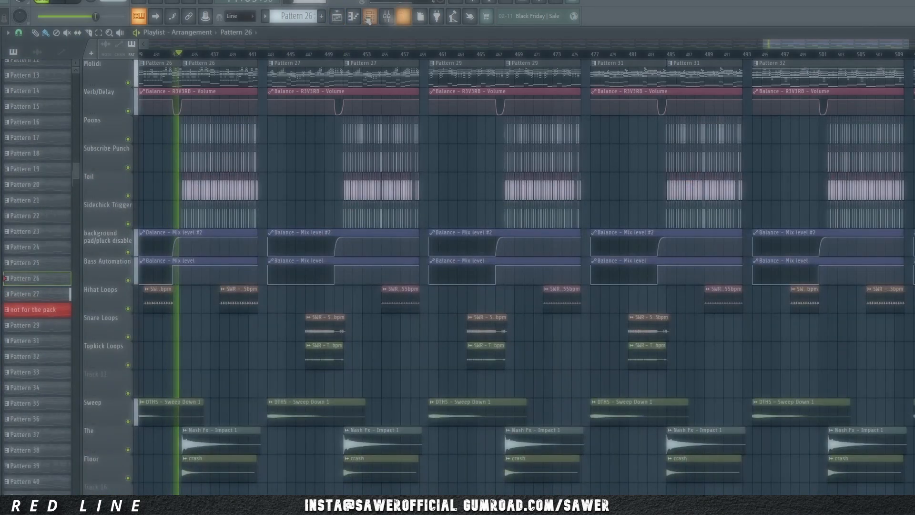
{"action": "key", "text": "space"}
{"action": "scroll", "coordinate": [376, 40], "scroll_direction": "left", "scroll_amount": 7}
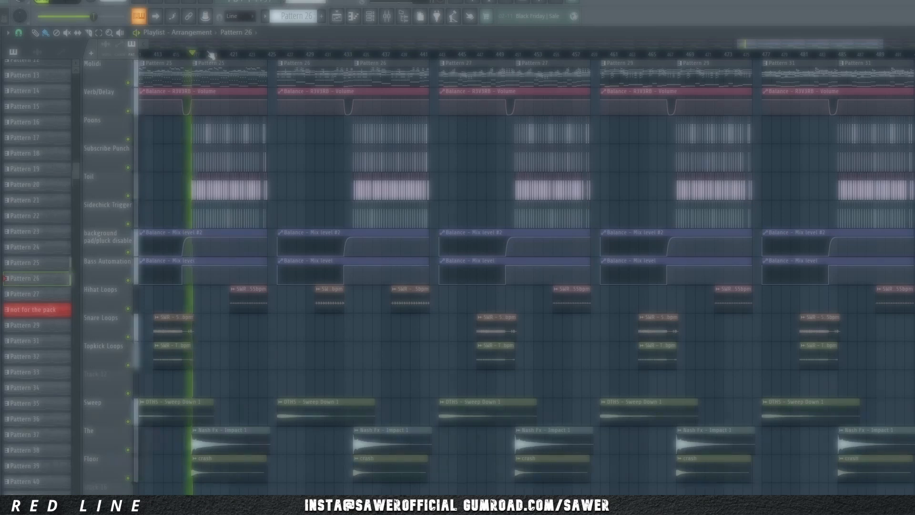
{"action": "scroll", "coordinate": [211, 55], "scroll_direction": "left", "scroll_amount": 3}
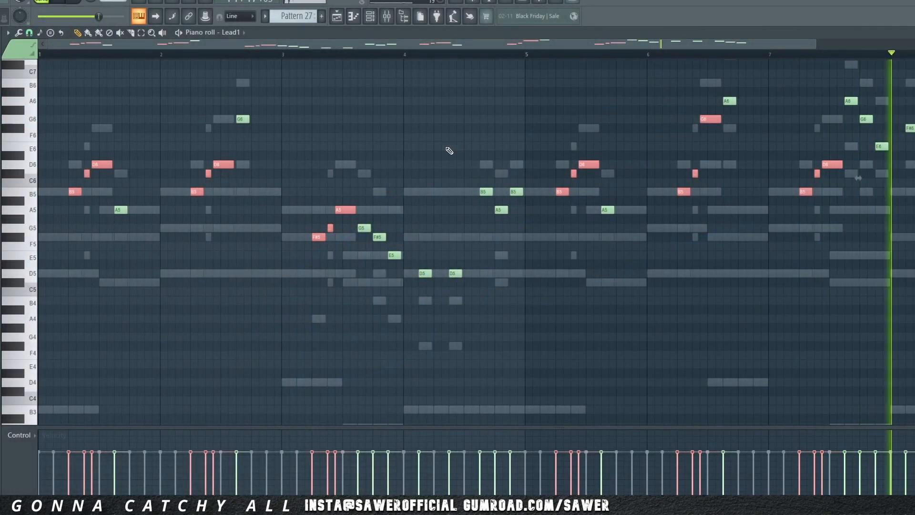
Return to the arrangement again and play the second clips of Pattern 26 and Pattern 25
{"action": "left_click", "coordinate": [338, 21]}
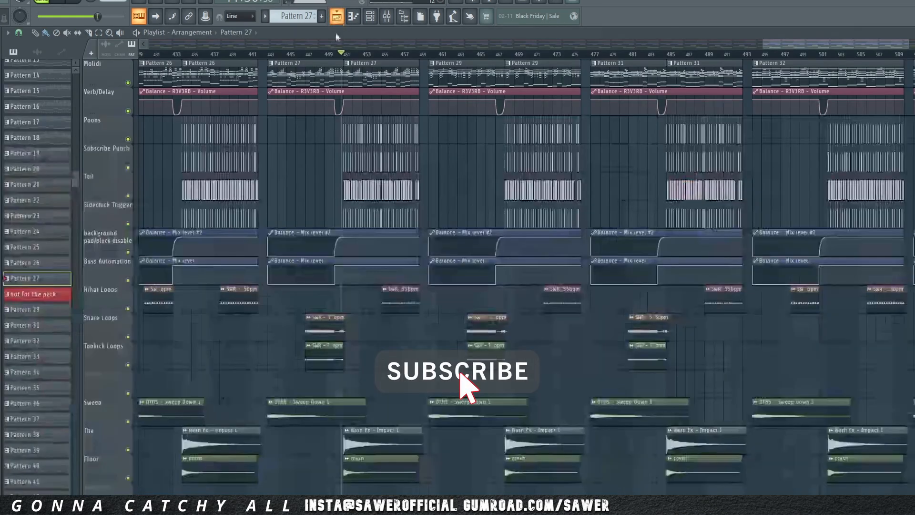
{"action": "left_click", "coordinate": [191, 63]}
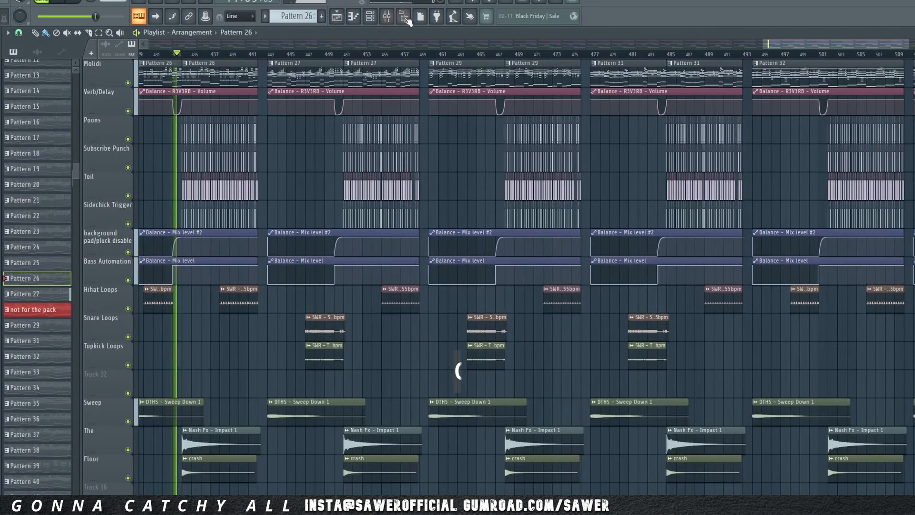
{"action": "scroll", "coordinate": [375, 40], "scroll_direction": "left", "scroll_amount": 6}
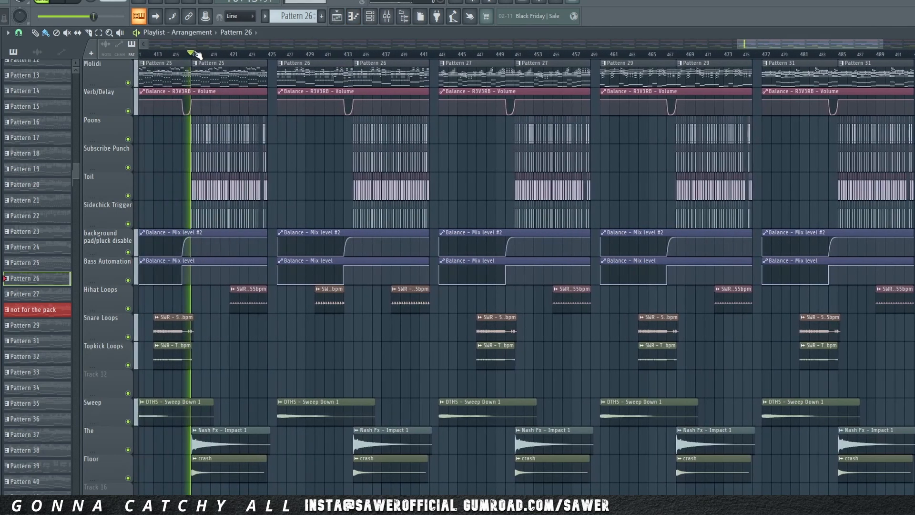
{"action": "scroll", "coordinate": [216, 53], "scroll_direction": "left", "scroll_amount": 3}
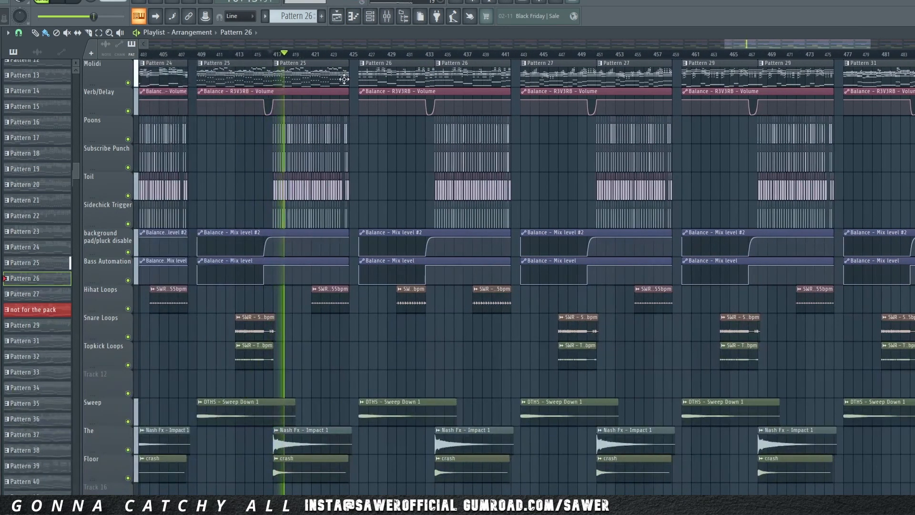
View the Lead1 melodies of Pattern 25 and Pattern 24 in the piano roll
{"action": "left_click", "coordinate": [353, 16]}
{"action": "scroll", "coordinate": [290, 184], "scroll_direction": "up", "scroll_amount": 2}
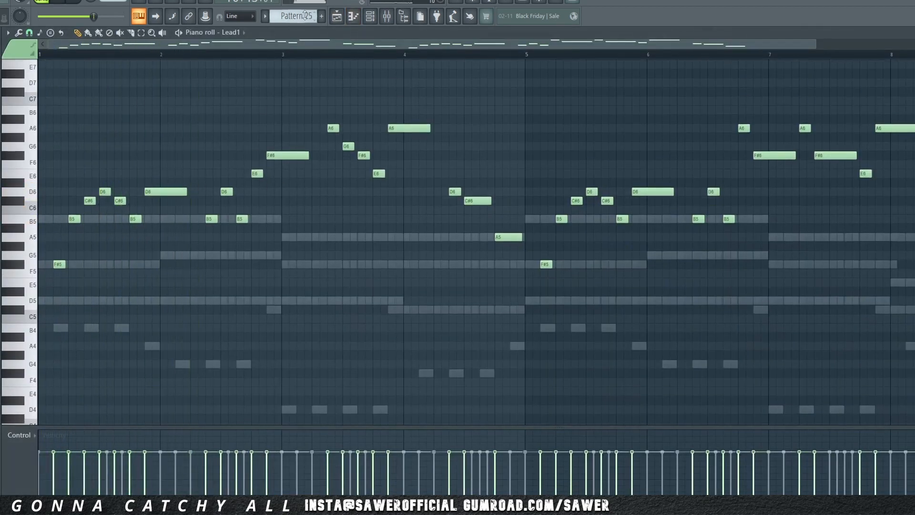
{"action": "scroll", "coordinate": [305, 15], "scroll_direction": "up", "scroll_amount": 1}
Go back to the arrangement and sample the melodies section by section from Pattern 24 back towards Pattern 20
{"action": "left_click", "coordinate": [336, 16]}
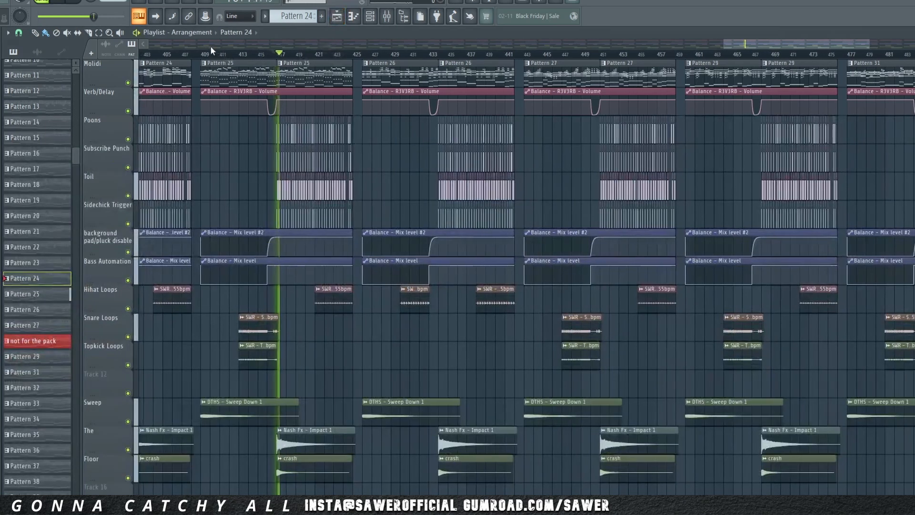
{"action": "scroll", "coordinate": [210, 45], "scroll_direction": "left", "scroll_amount": 1}
{"action": "scroll", "coordinate": [197, 43], "scroll_direction": "left", "scroll_amount": 3}
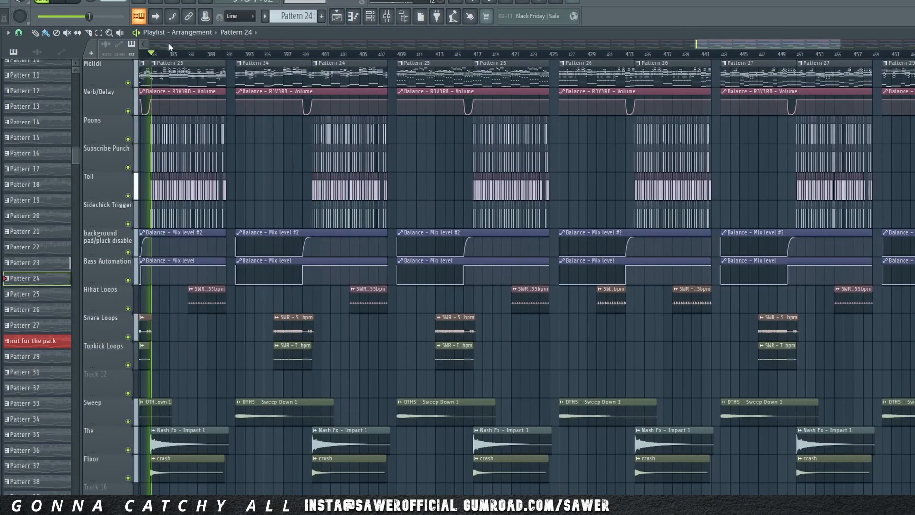
{"action": "scroll", "coordinate": [170, 42], "scroll_direction": "left", "scroll_amount": 2}
{"action": "scroll", "coordinate": [170, 42], "scroll_direction": "left", "scroll_amount": 2}
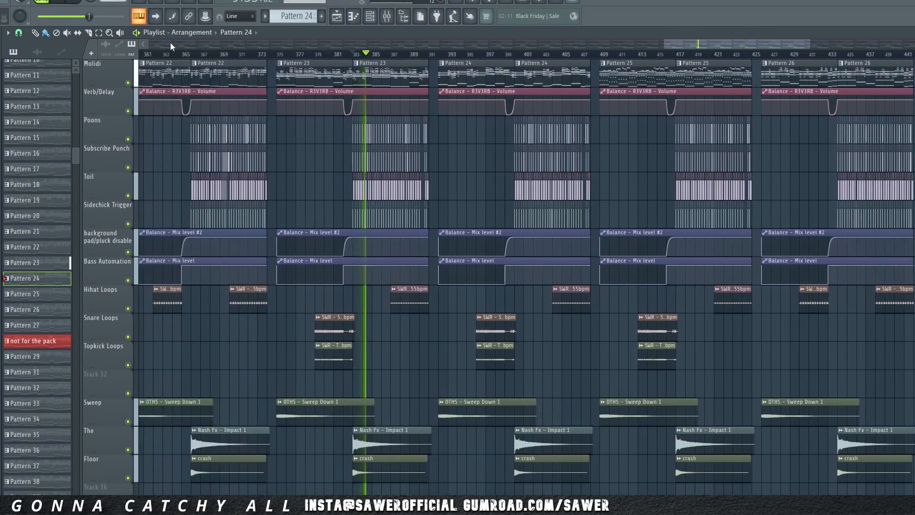
{"action": "scroll", "coordinate": [208, 44], "scroll_direction": "left", "scroll_amount": 3}
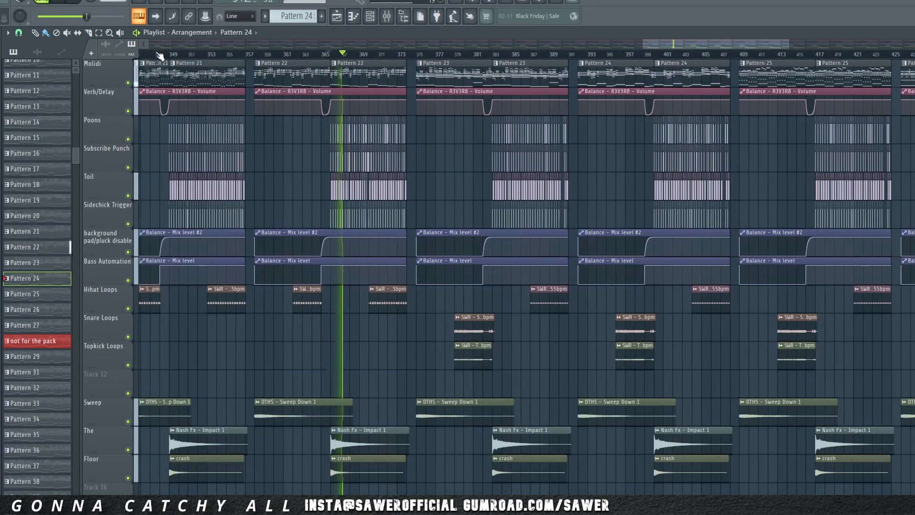
{"action": "left_click", "coordinate": [161, 55]}
{"action": "scroll", "coordinate": [181, 45], "scroll_direction": "left", "scroll_amount": 3}
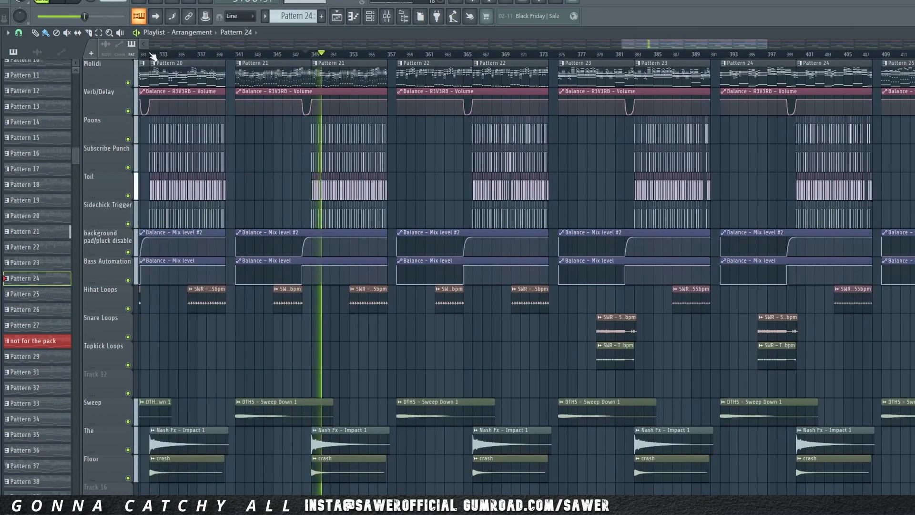
Add the three-note motifs in bars 3, 5 and 6 of Pattern 27's Lead1 melody to the selection
{"action": "left_click_drag", "start_coordinate": [301, 180], "coordinate": [357, 266]}
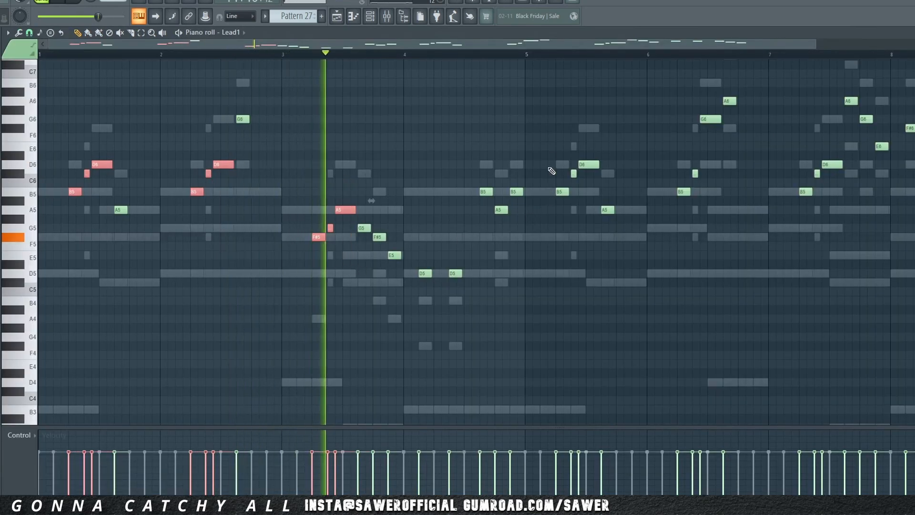
{"action": "left_click_drag", "start_coordinate": [546, 143], "coordinate": [587, 213]}
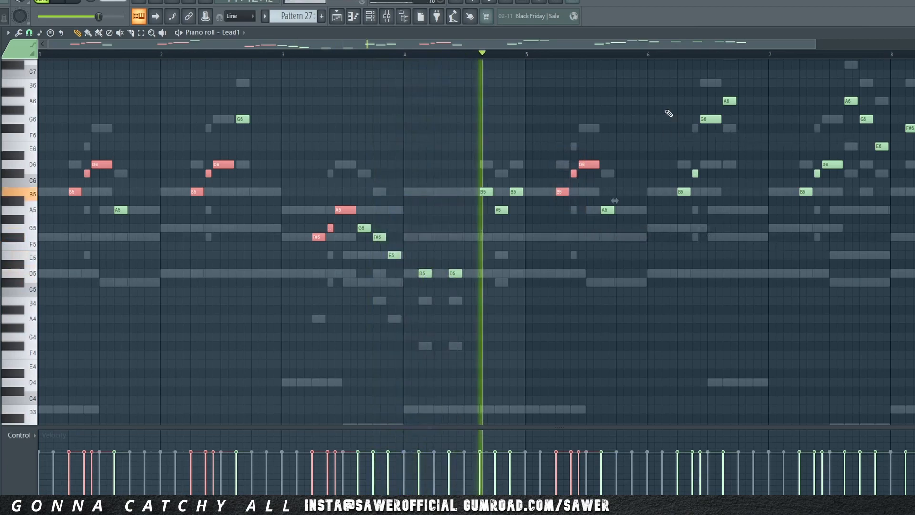
{"action": "left_click_drag", "start_coordinate": [665, 96], "coordinate": [706, 231]}
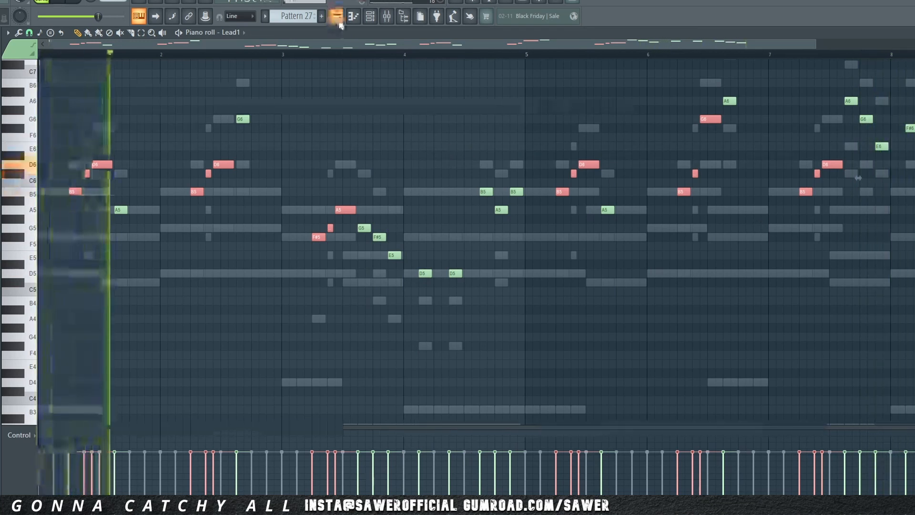
Return to the arrangement and play from the start of Pattern 26's second clip
{"action": "left_click", "coordinate": [337, 17]}
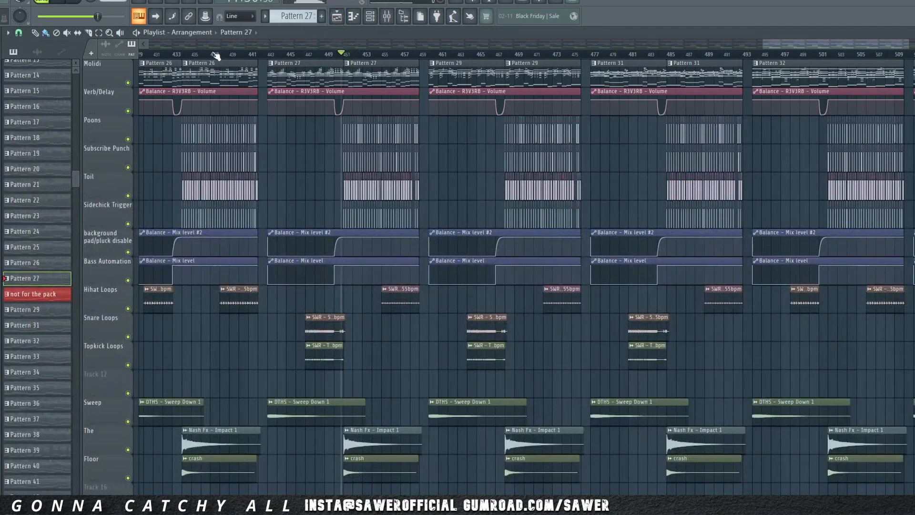
{"action": "left_click", "coordinate": [188, 62]}
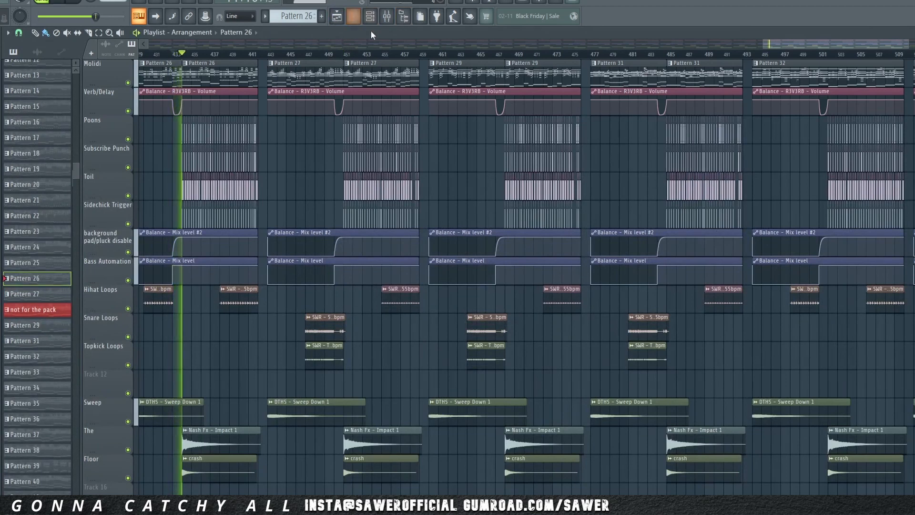
{"action": "key", "text": "space"}
Play the second clip of Pattern 13 in the arrangement and examine its Lead1 melody in the piano roll
{"action": "scroll", "coordinate": [375, 40], "scroll_direction": "left", "scroll_amount": 6}
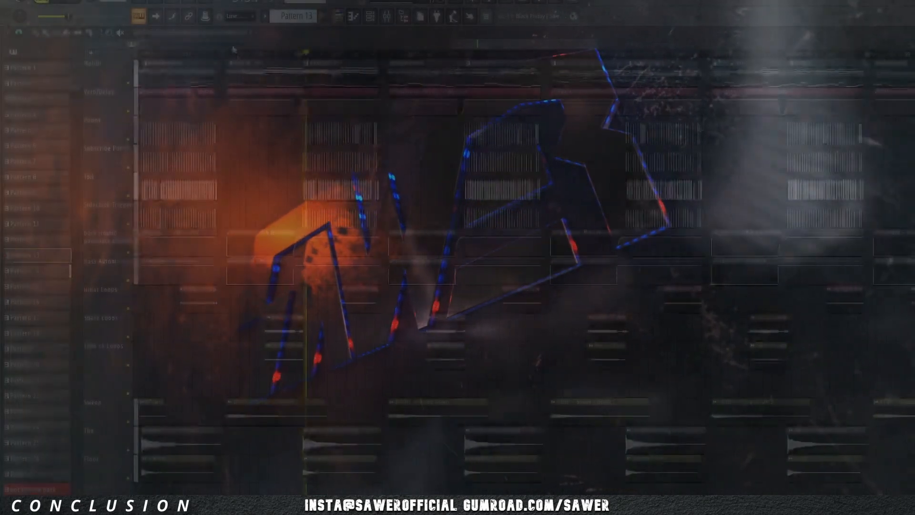
{"action": "left_click", "coordinate": [148, 54]}
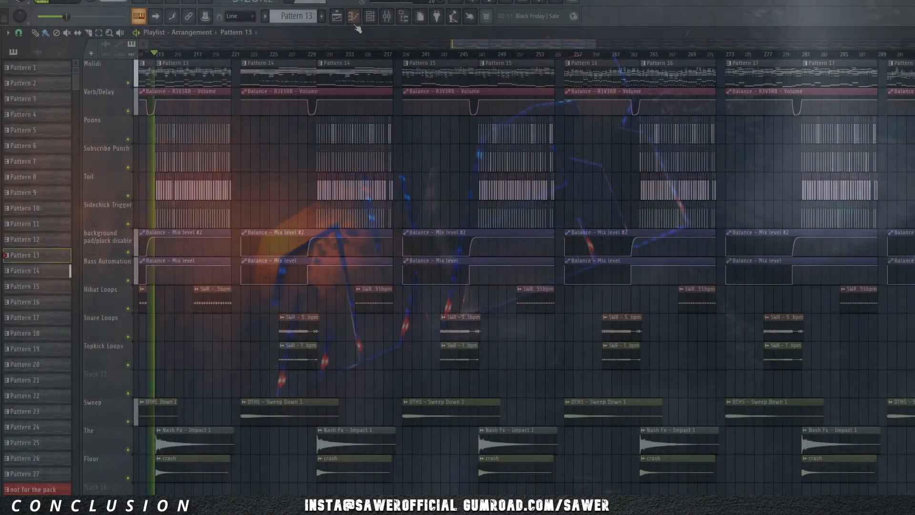
{"action": "left_click", "coordinate": [353, 19]}
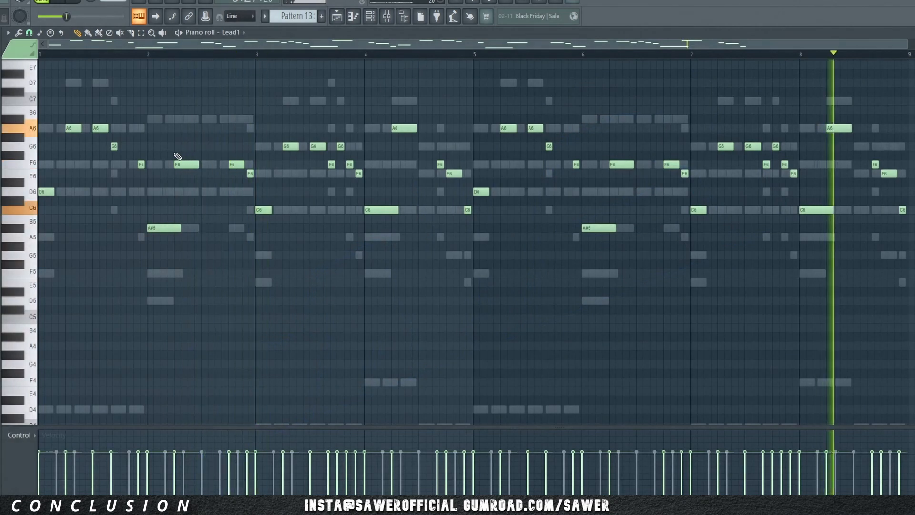
{"action": "left_click_drag", "start_coordinate": [162, 142], "coordinate": [180, 231]}
{"action": "left_click_drag", "start_coordinate": [370, 106], "coordinate": [402, 233]}
{"action": "left_click_drag", "start_coordinate": [591, 151], "coordinate": [621, 243]}
{"action": "left_click_drag", "start_coordinate": [809, 106], "coordinate": [848, 239]}
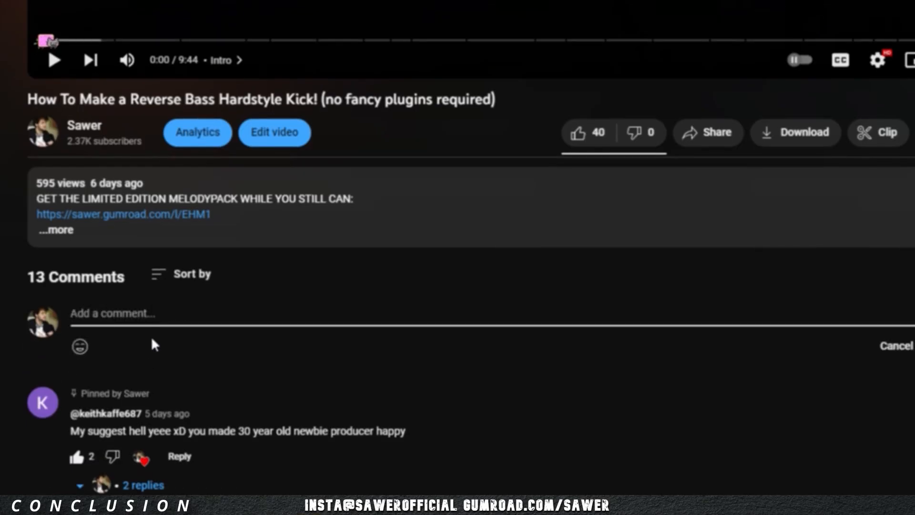
On the YouTube video page, draft the comment "minecraft with a noteblock melody based on the lord of the cockring idk"
{"action": "type", "text": "minecraft with a noteblock "}
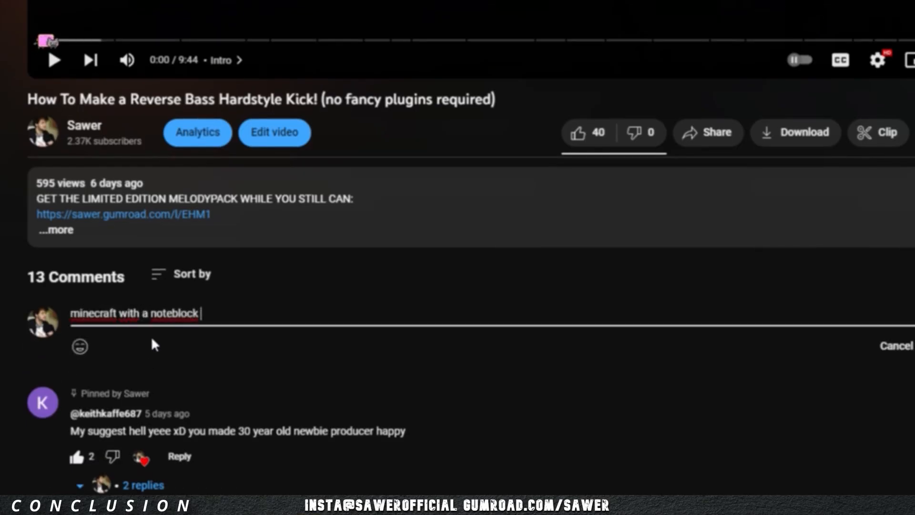
{"action": "type", "text": "melody based on the lord of the cockri"}
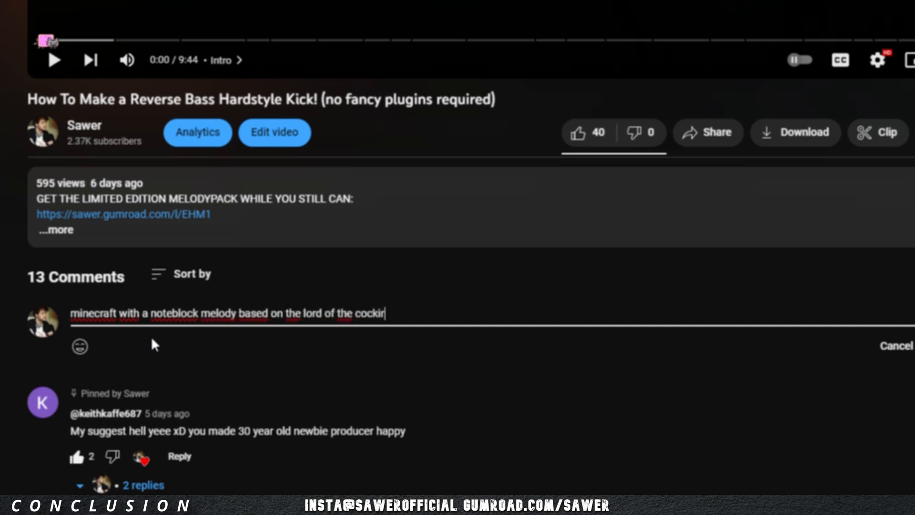
{"action": "type", "text": "ng idk"}
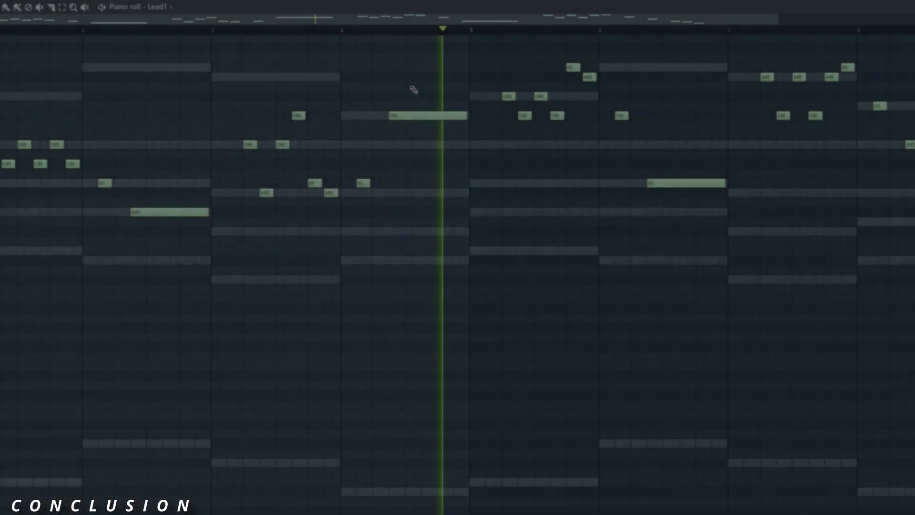
Switch from the Lead1 piano roll back to Arrangement_2 in FL Studio and view the full Pattern 35 and Pattern 36 sections
{"action": "left_click", "coordinate": [278, 1]}
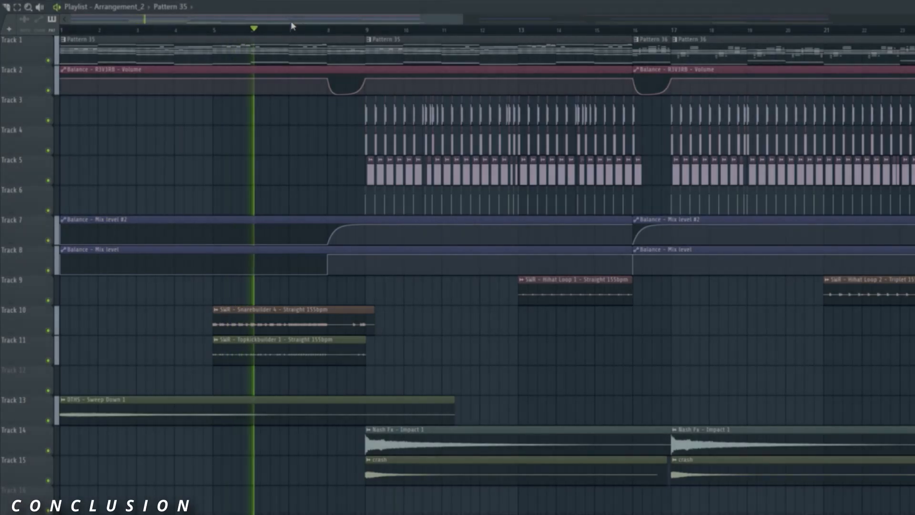
{"action": "scroll", "coordinate": [323, 33], "scroll_direction": "down", "scroll_amount": 2}
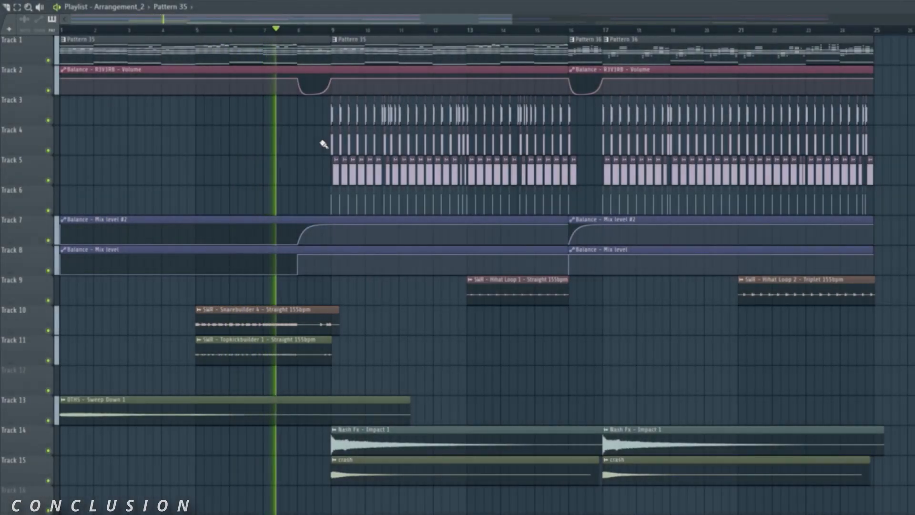